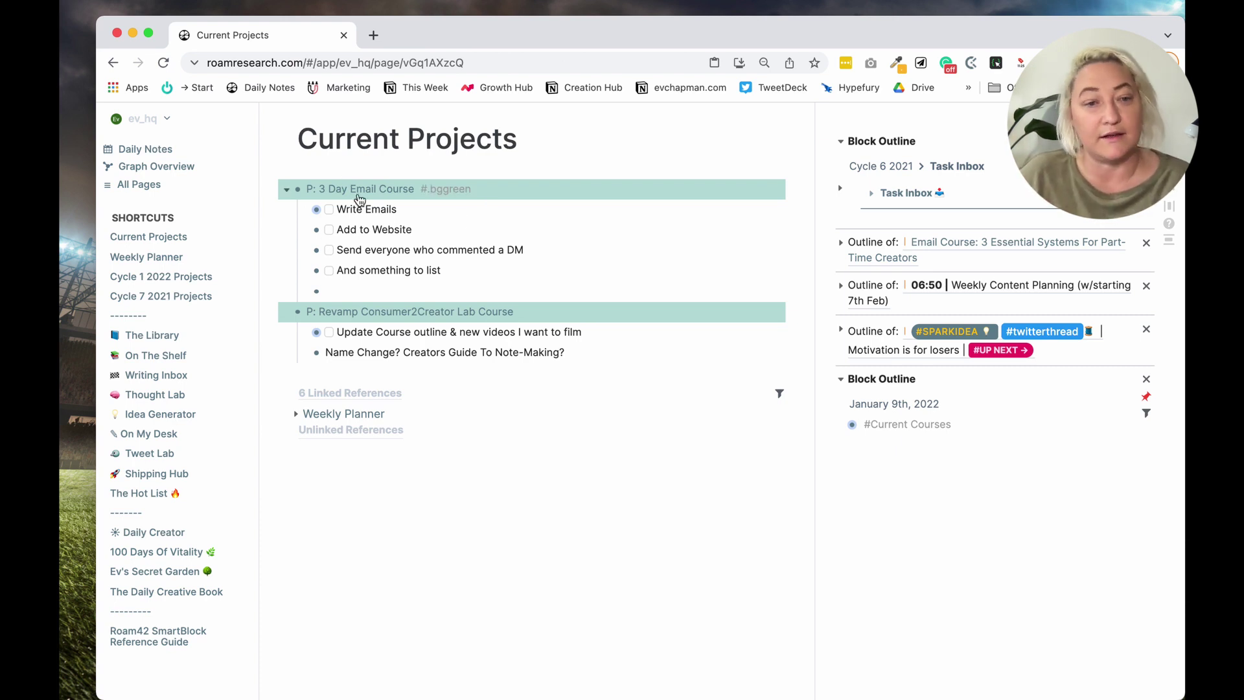
# - Add an #Up Next tag to the Write Emails, DM follow-up and Update Course outline to-dos
pyautogui.click(460, 211)
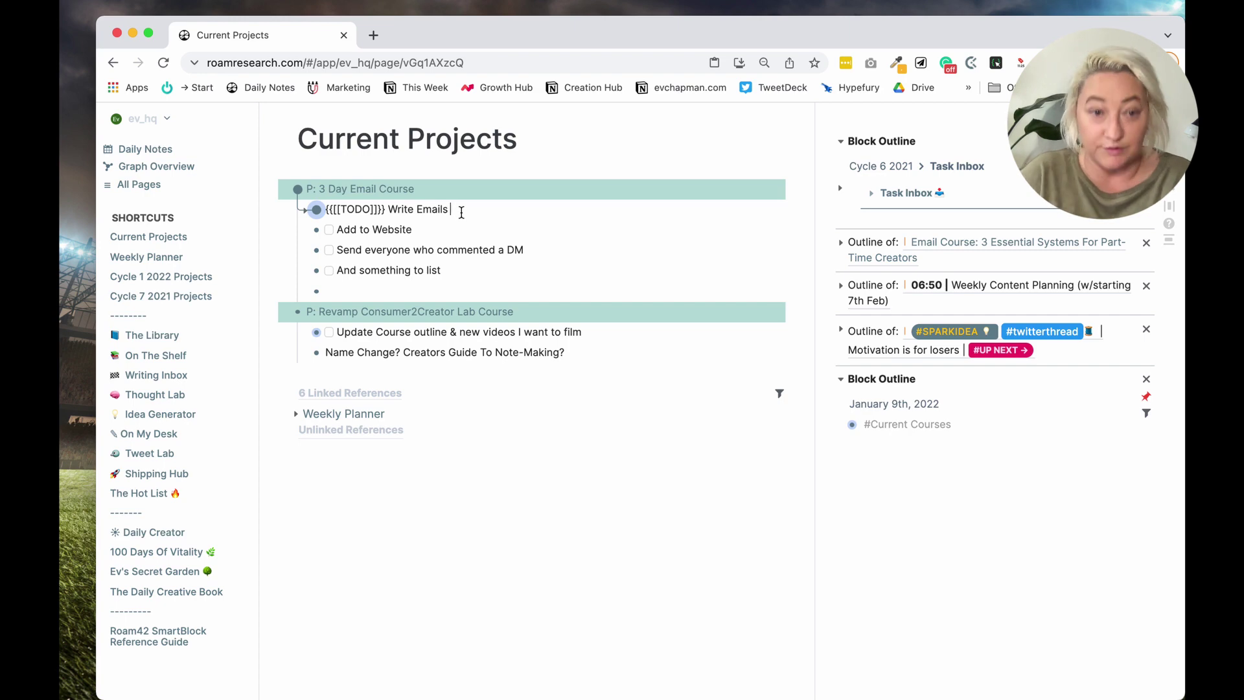
pyautogui.write('#up')
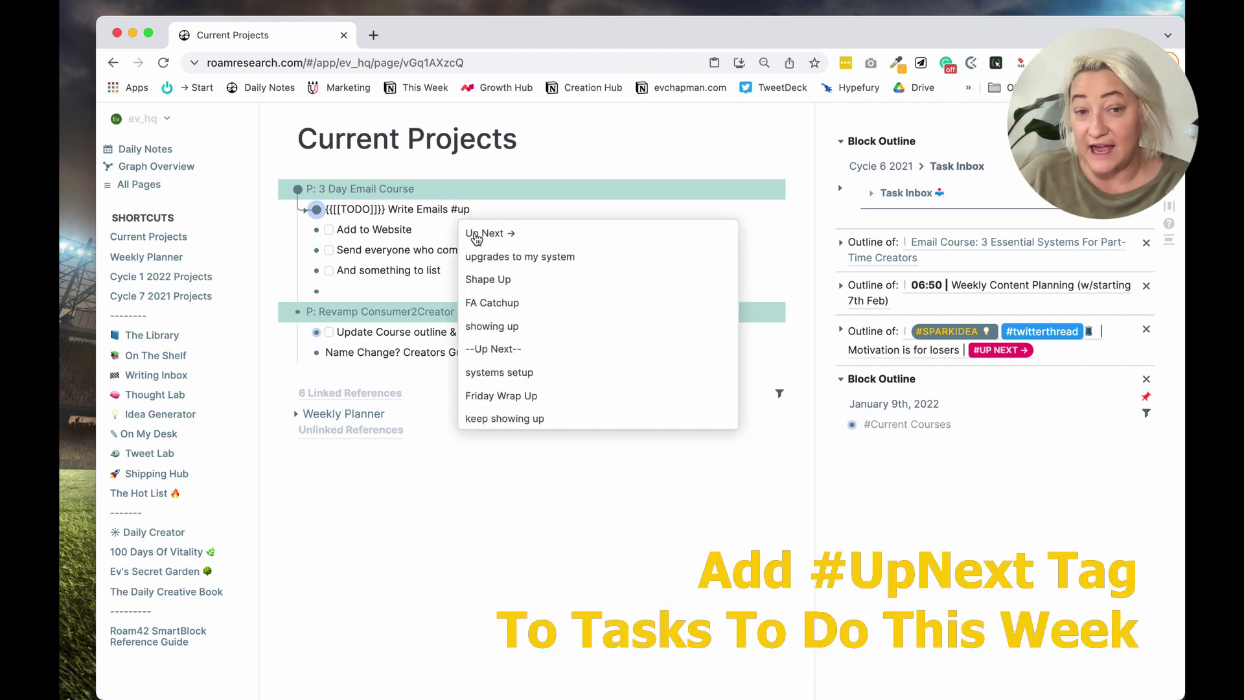
pyautogui.click(482, 234)
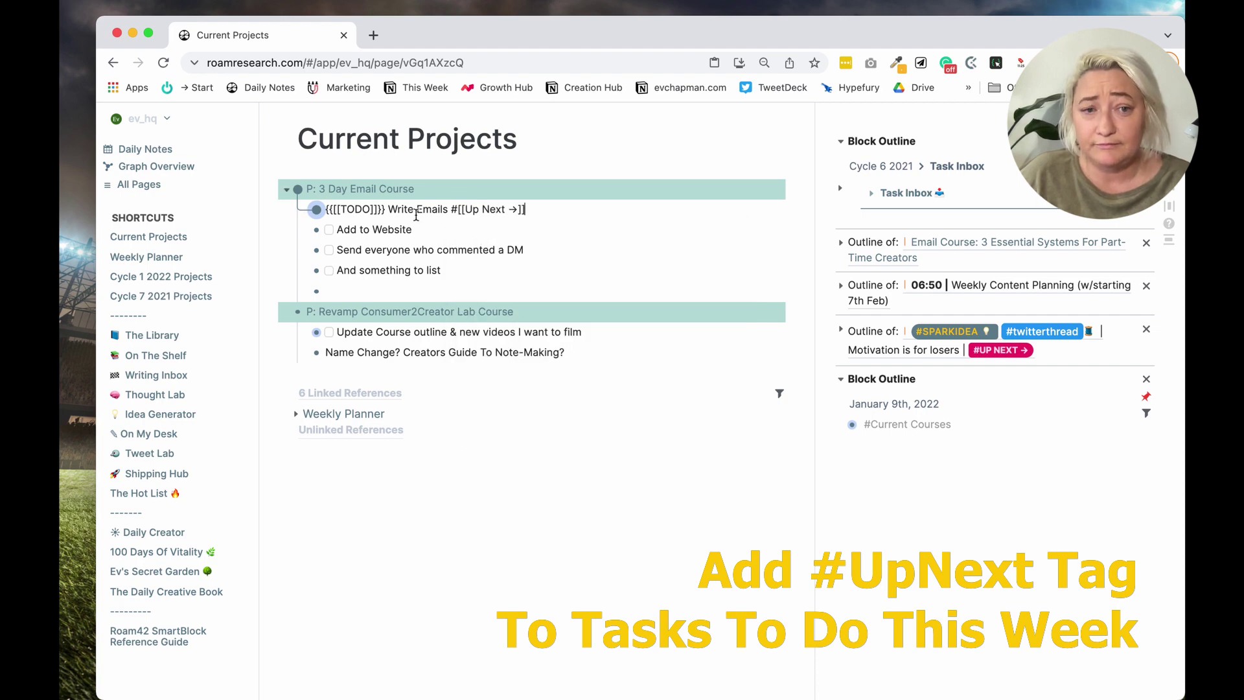
pyautogui.click(569, 251)
pyautogui.write('#up')
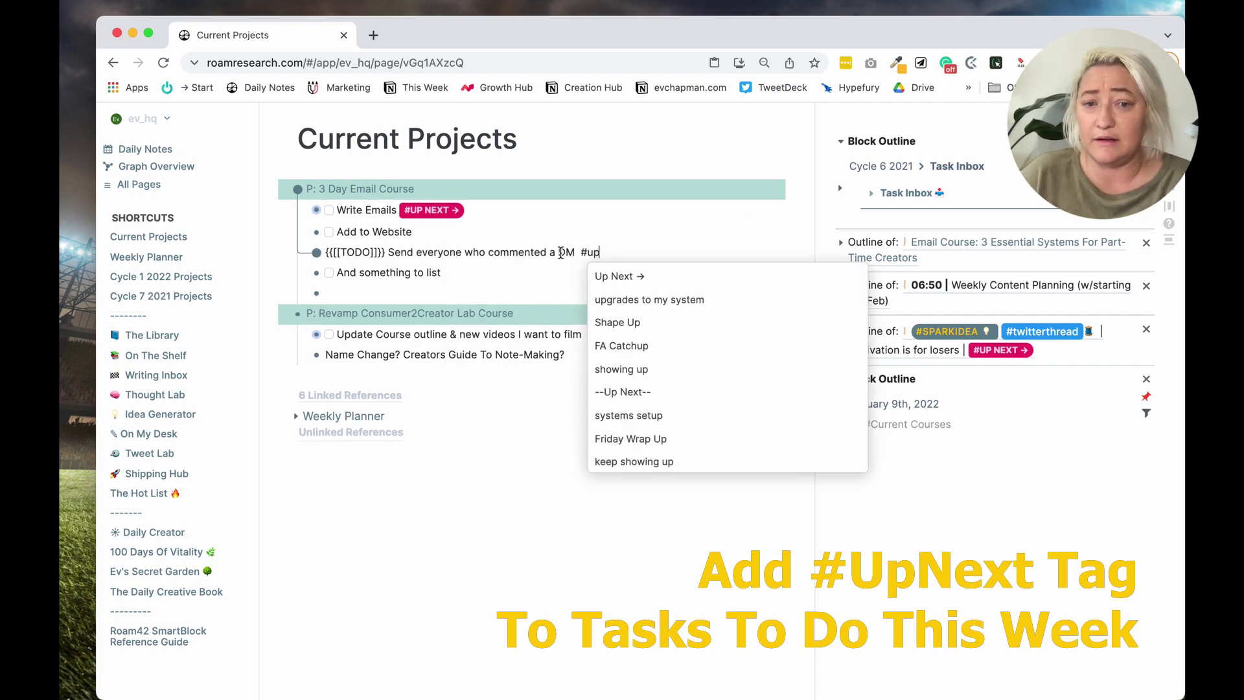
pyautogui.press('Return')
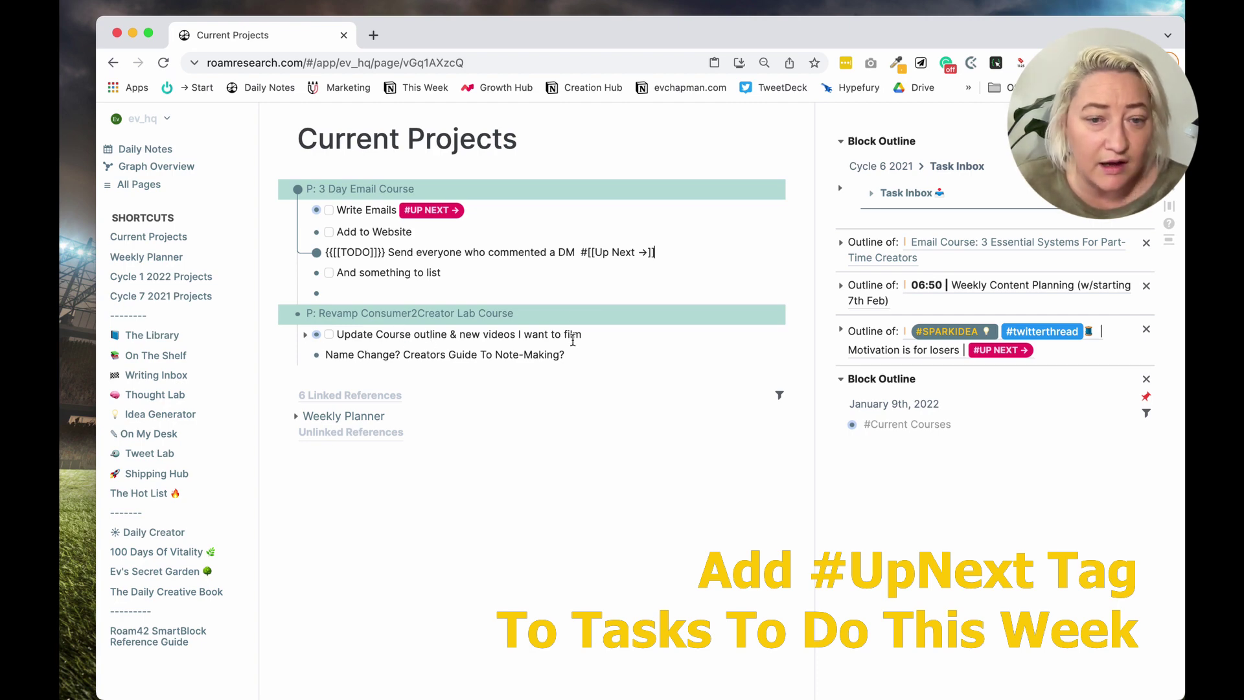
pyautogui.click(626, 336)
pyautogui.write('#up')
pyautogui.press('Return')
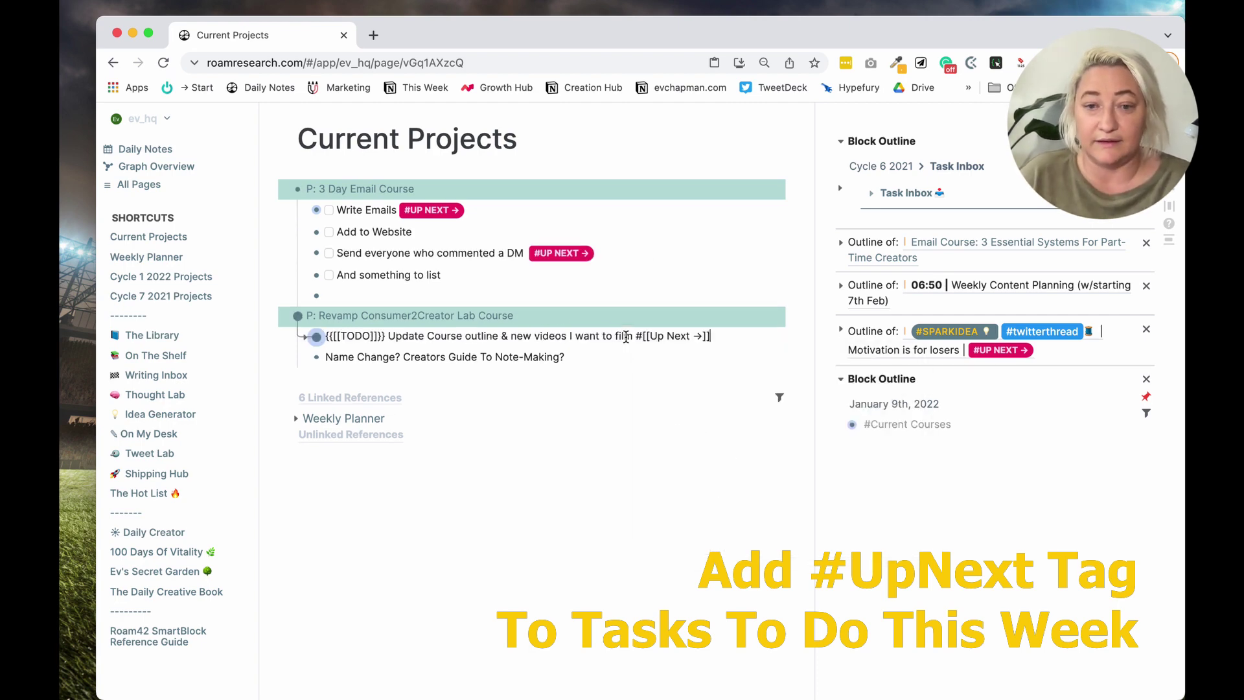
pyautogui.click(801, 325)
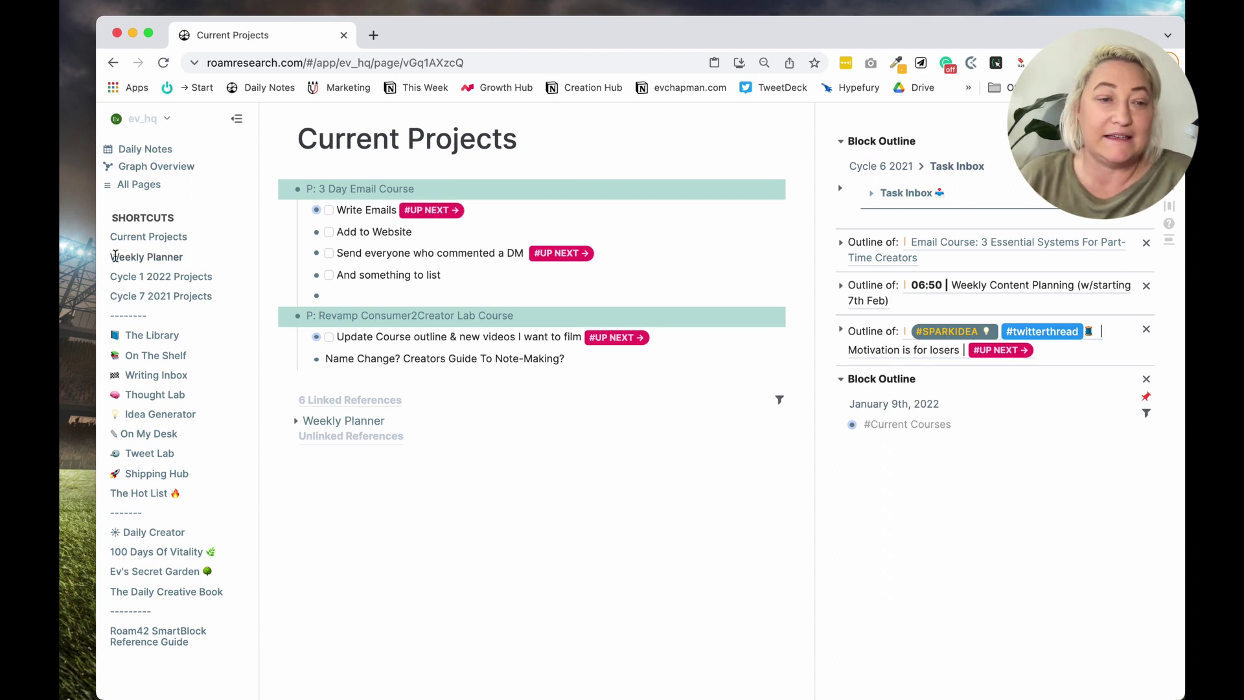
# - Go to the Weekly Planner page and expand Next Up (Not Scheduled) to list the three tagged tasks
pyautogui.click(161, 259)
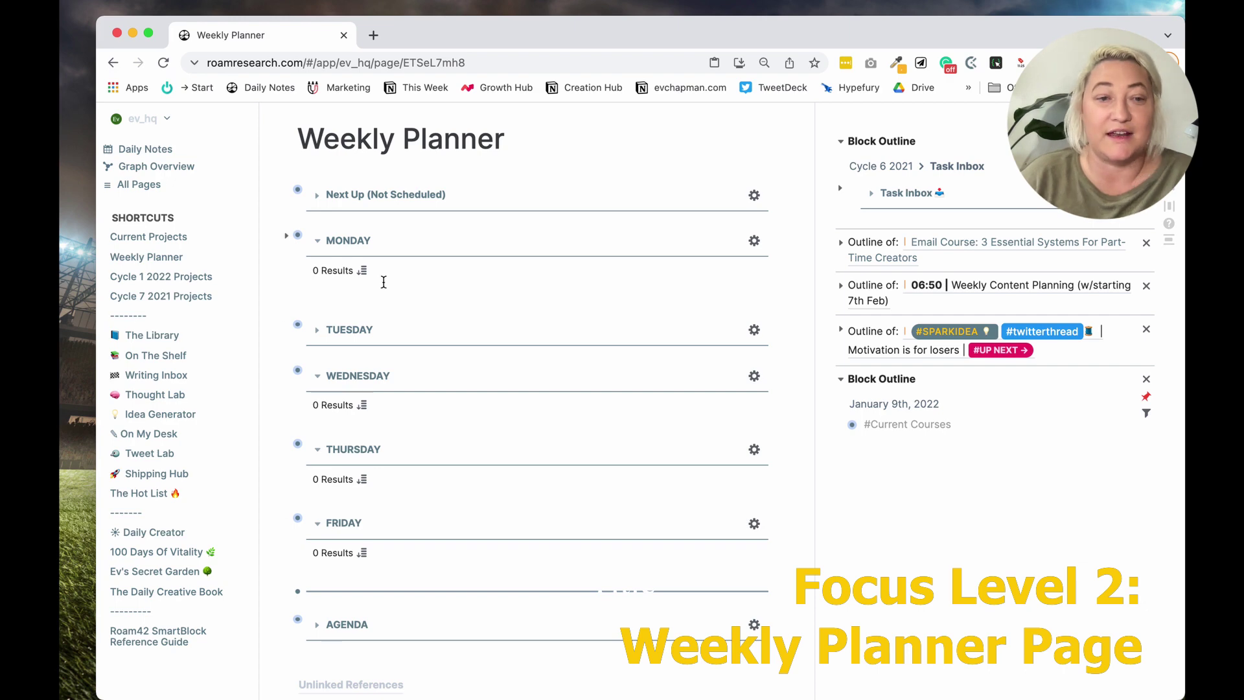
pyautogui.click(318, 197)
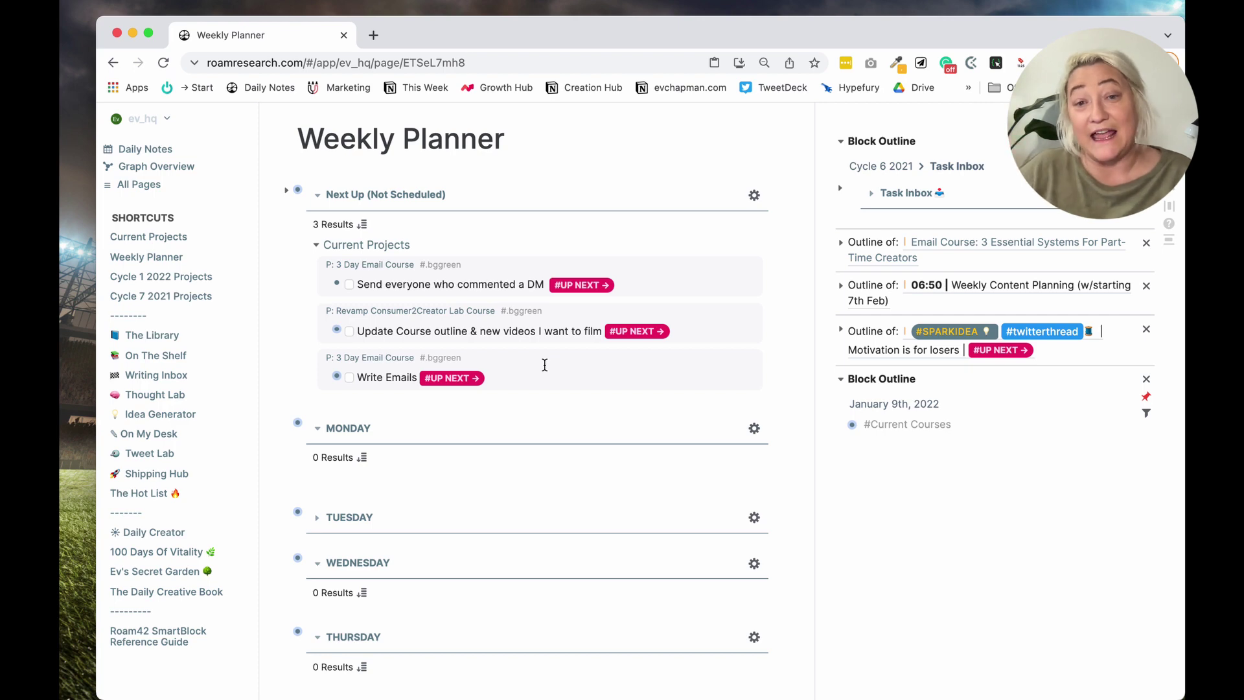
pyautogui.click(394, 192)
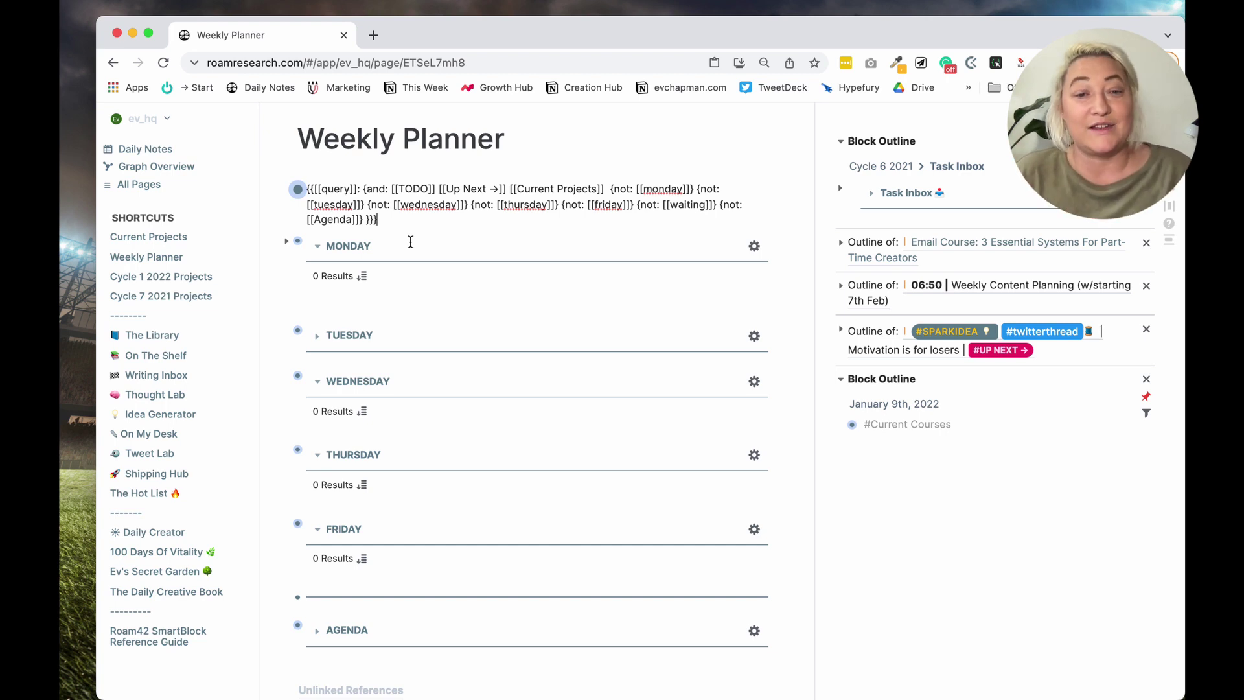
pyautogui.moveTo(604, 189); pyautogui.dragTo(367, 189)
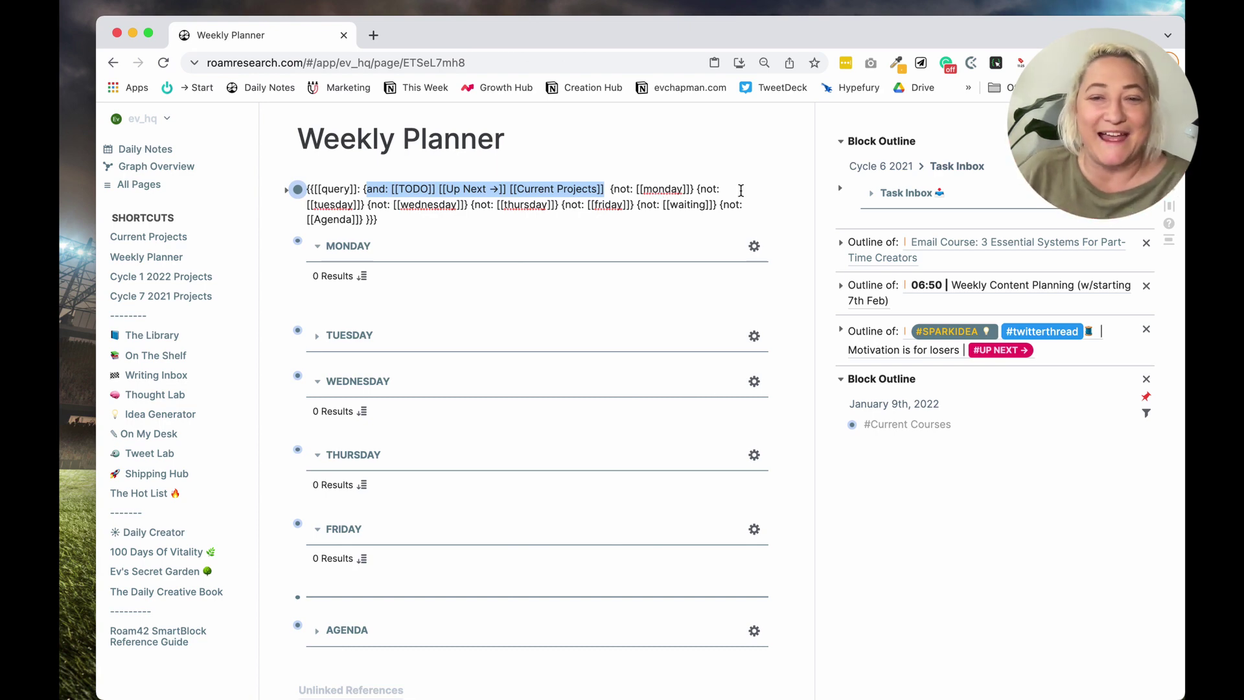
pyautogui.click(786, 196)
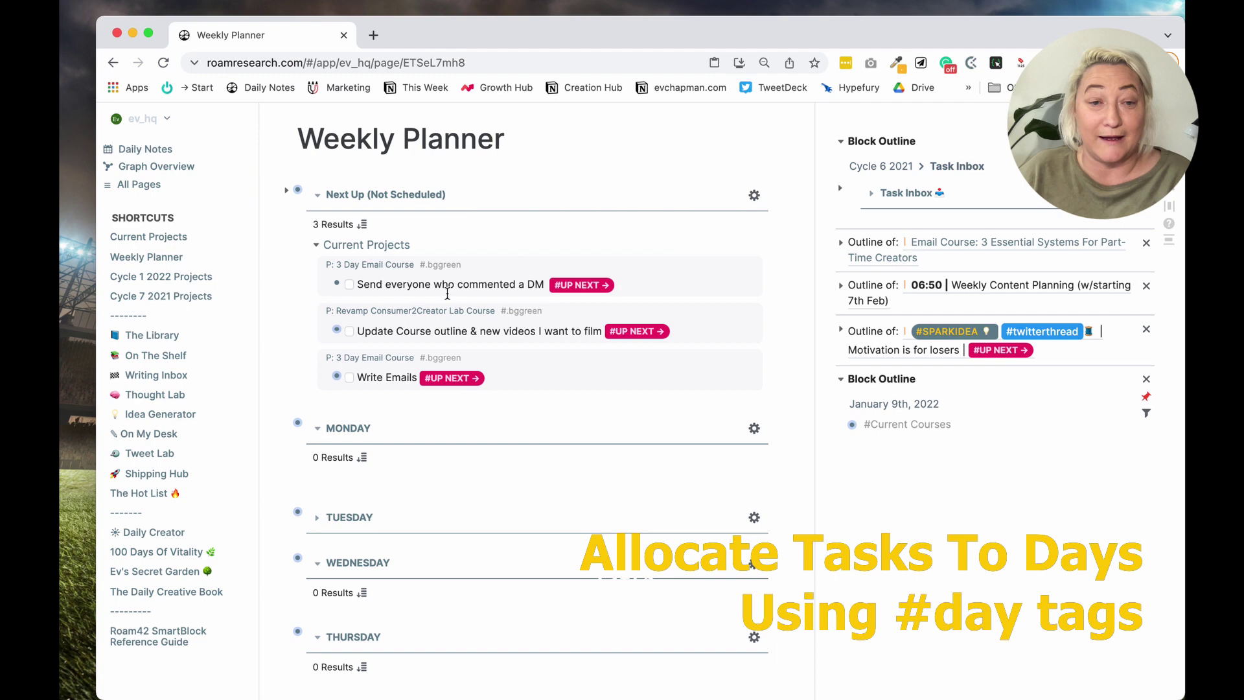
# - Tag Write Emails #monday, the course outline task #tuesday and the DM task #friday
pyautogui.click(551, 378)
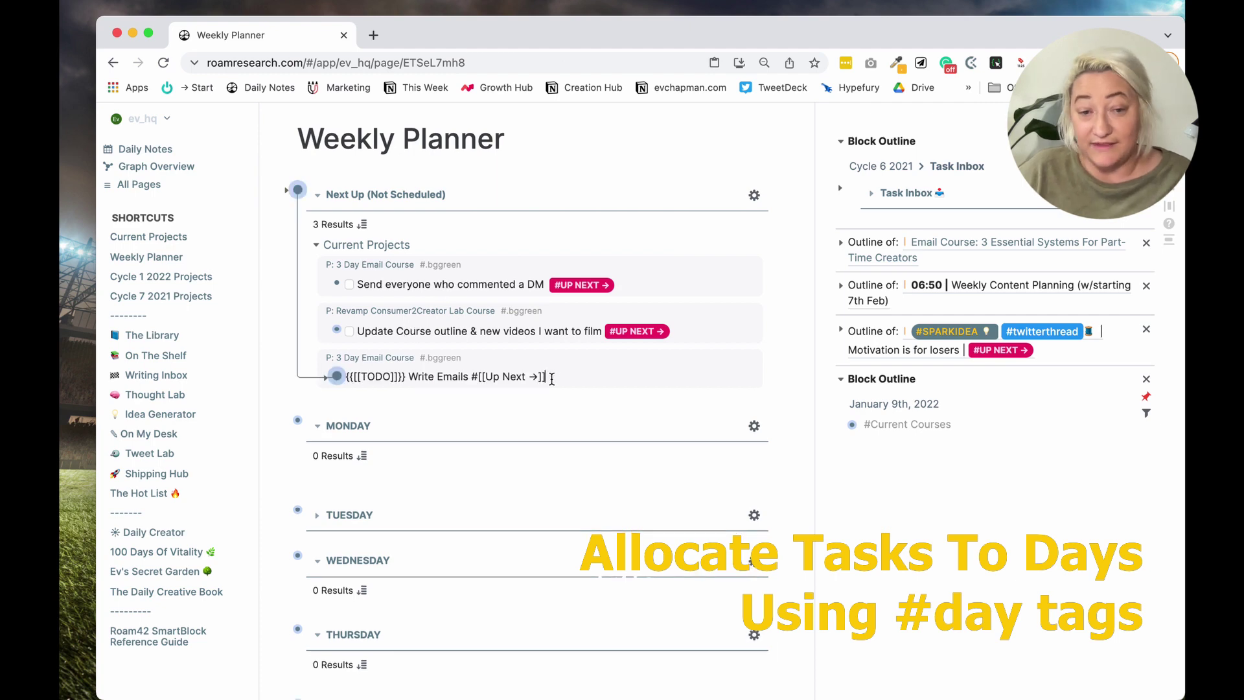
pyautogui.write('#monday')
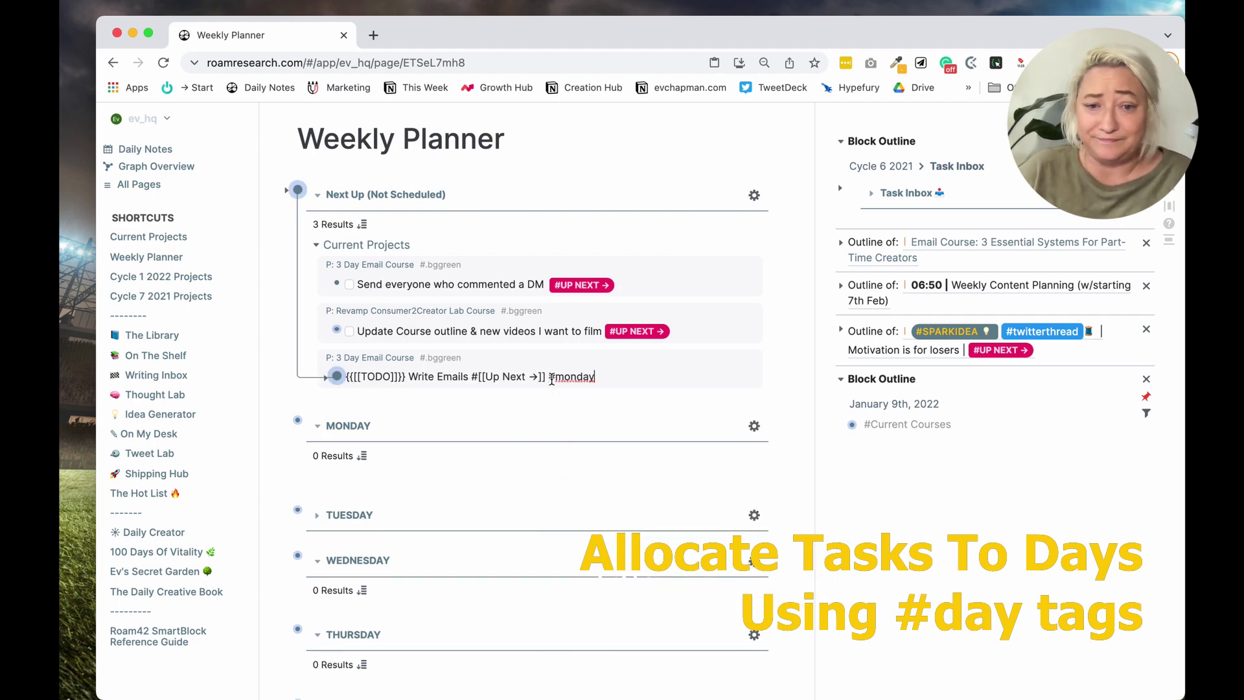
pyautogui.click(789, 326)
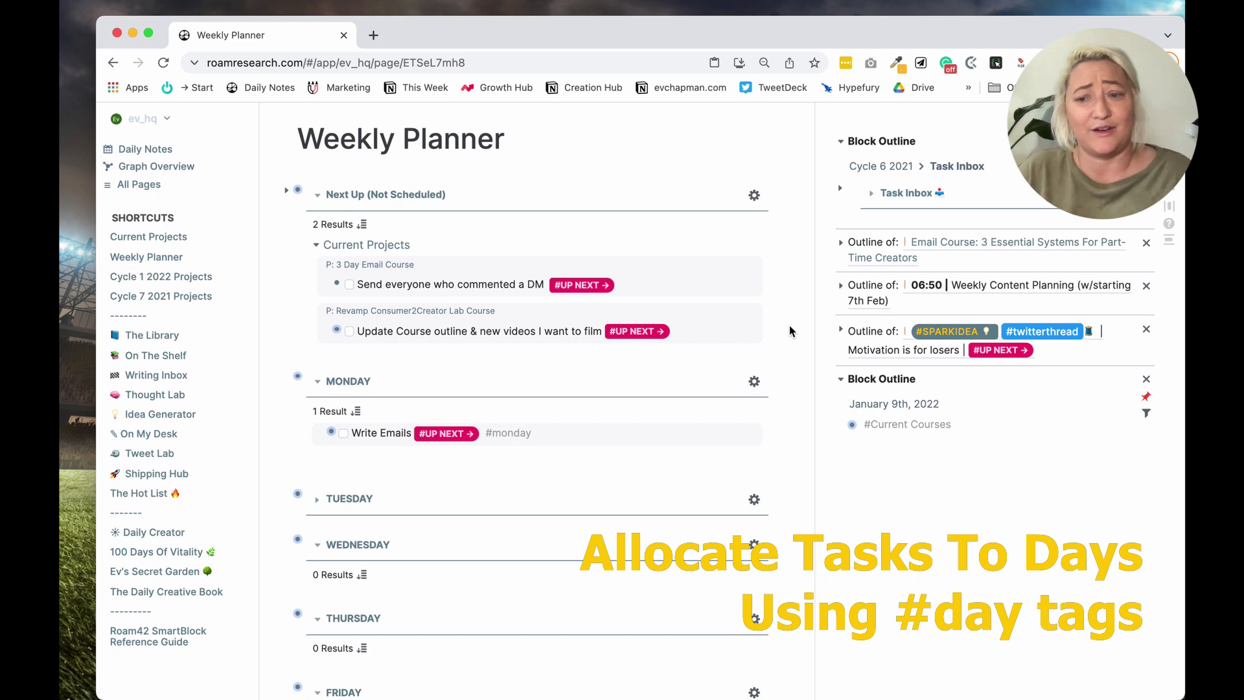
pyautogui.click(700, 332)
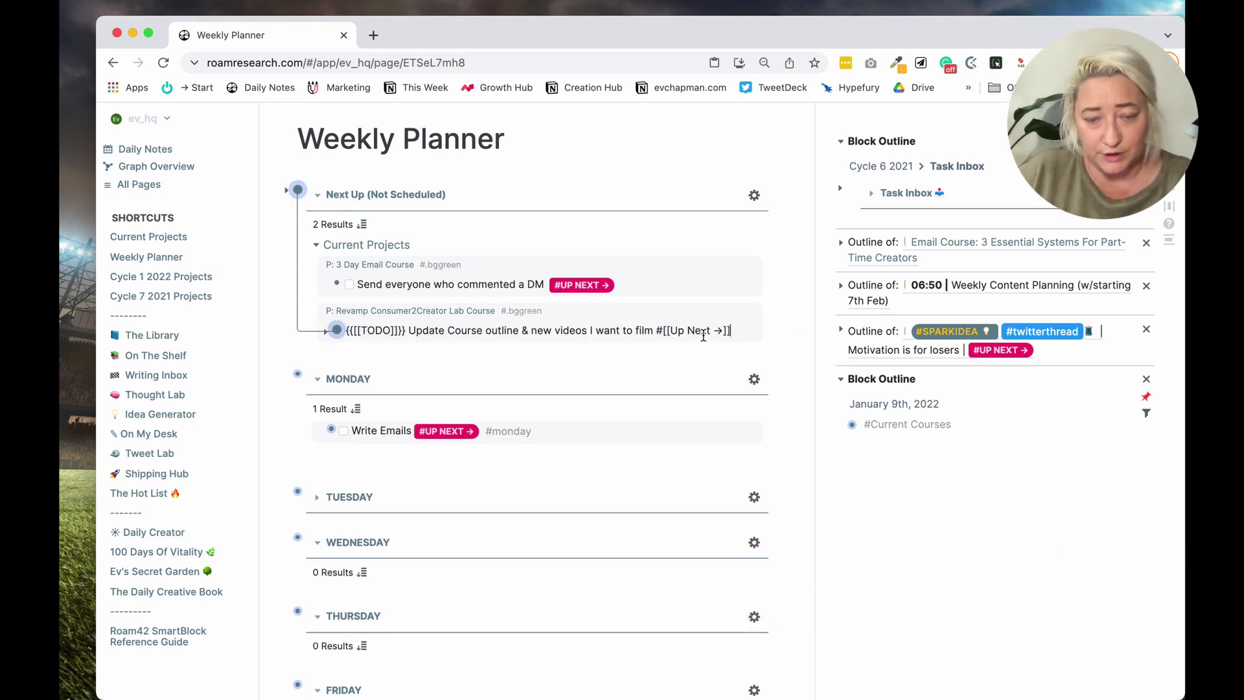
pyautogui.write('#')
pyautogui.write('tuesday')
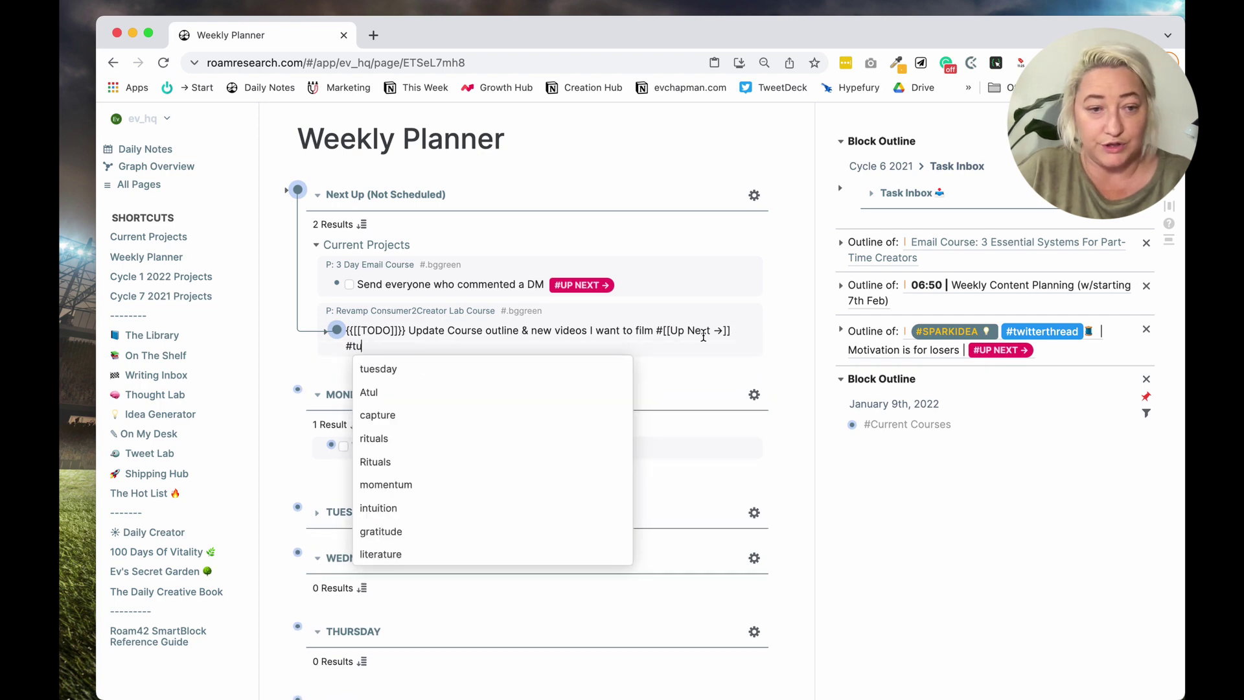
pyautogui.press('Return')
pyautogui.press('Escape')
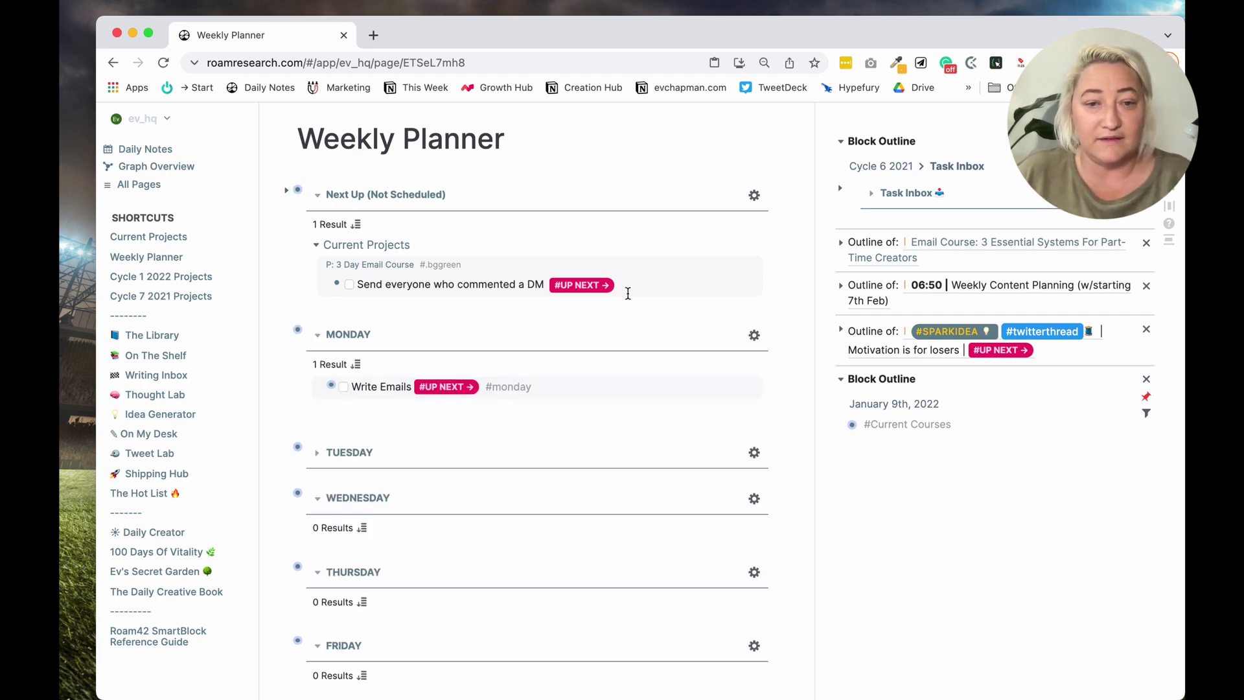
pyautogui.click(639, 288)
pyautogui.write('#friday')
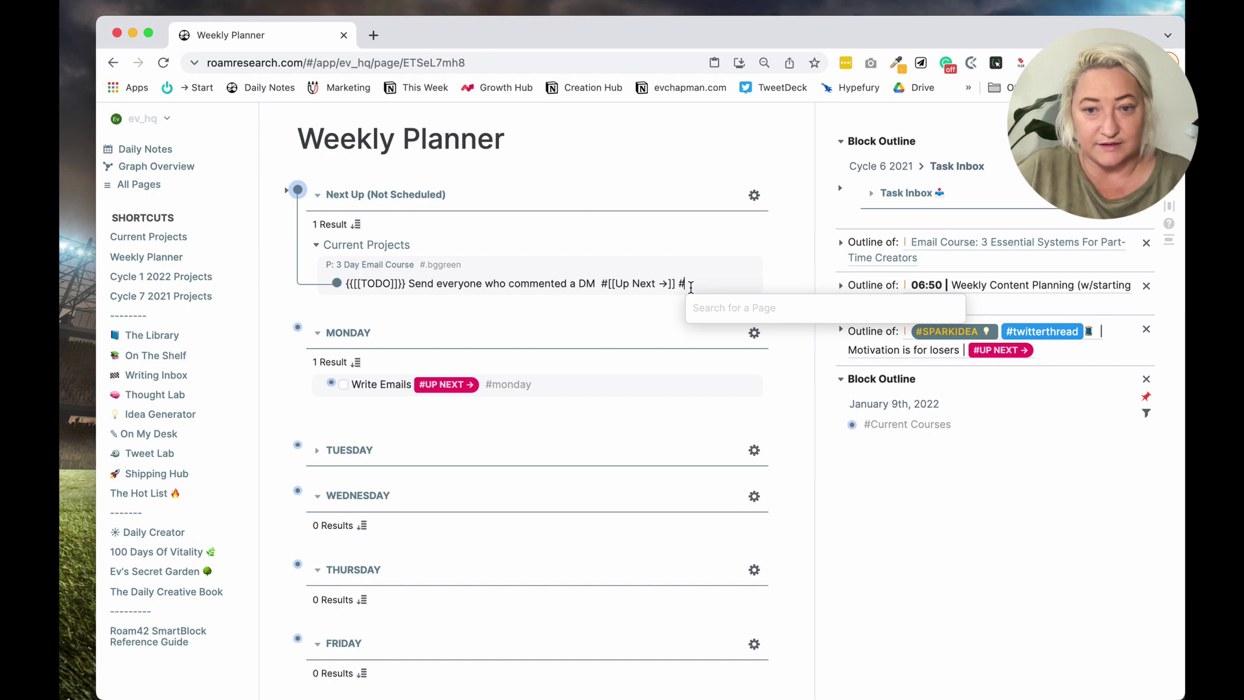
pyautogui.press('Return')
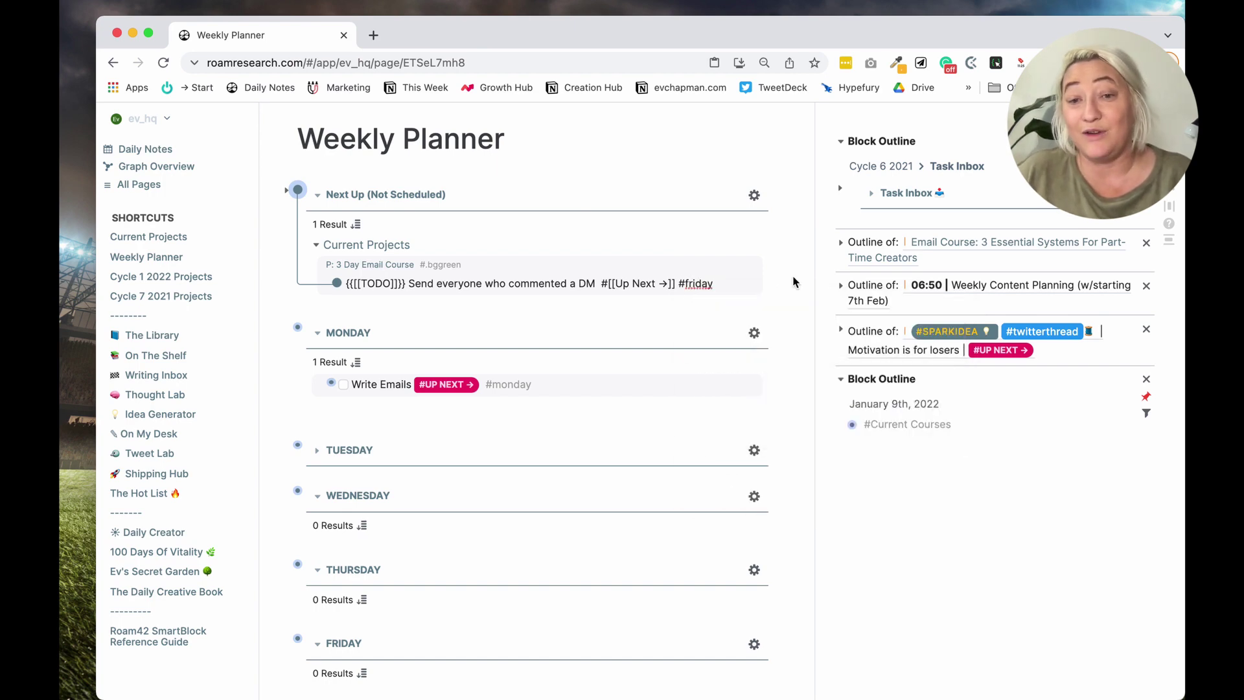
pyautogui.click(792, 276)
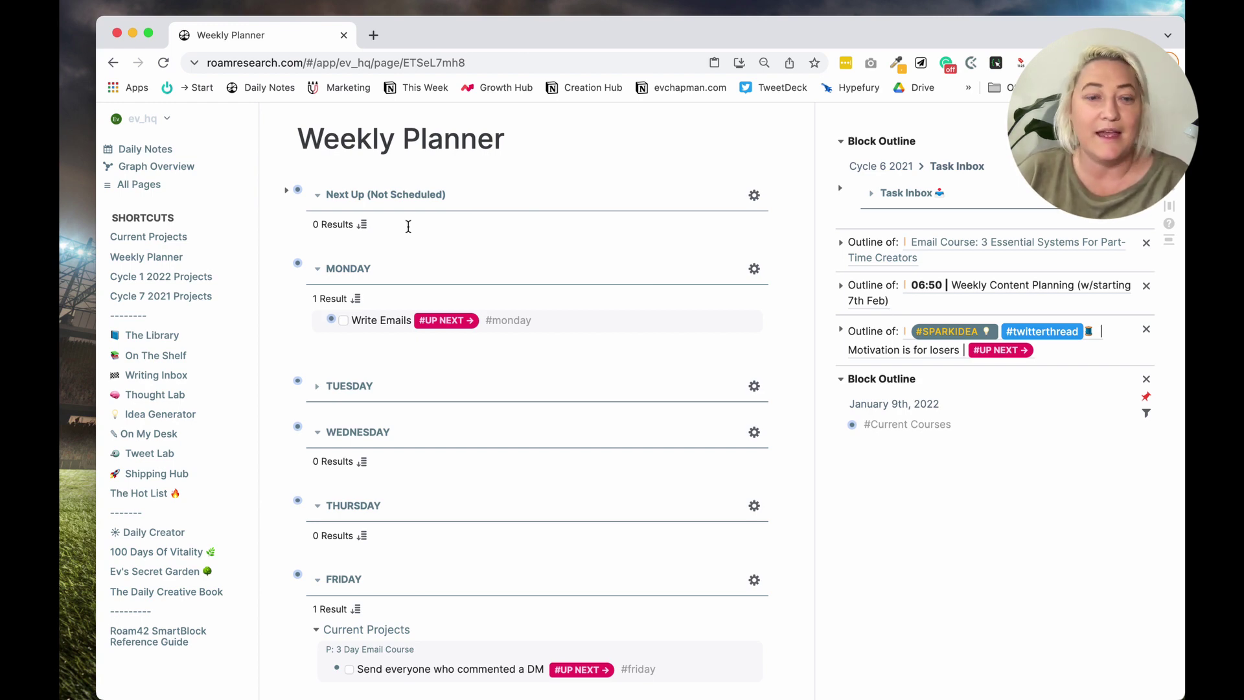
pyautogui.scroll(-2, 414, 223)
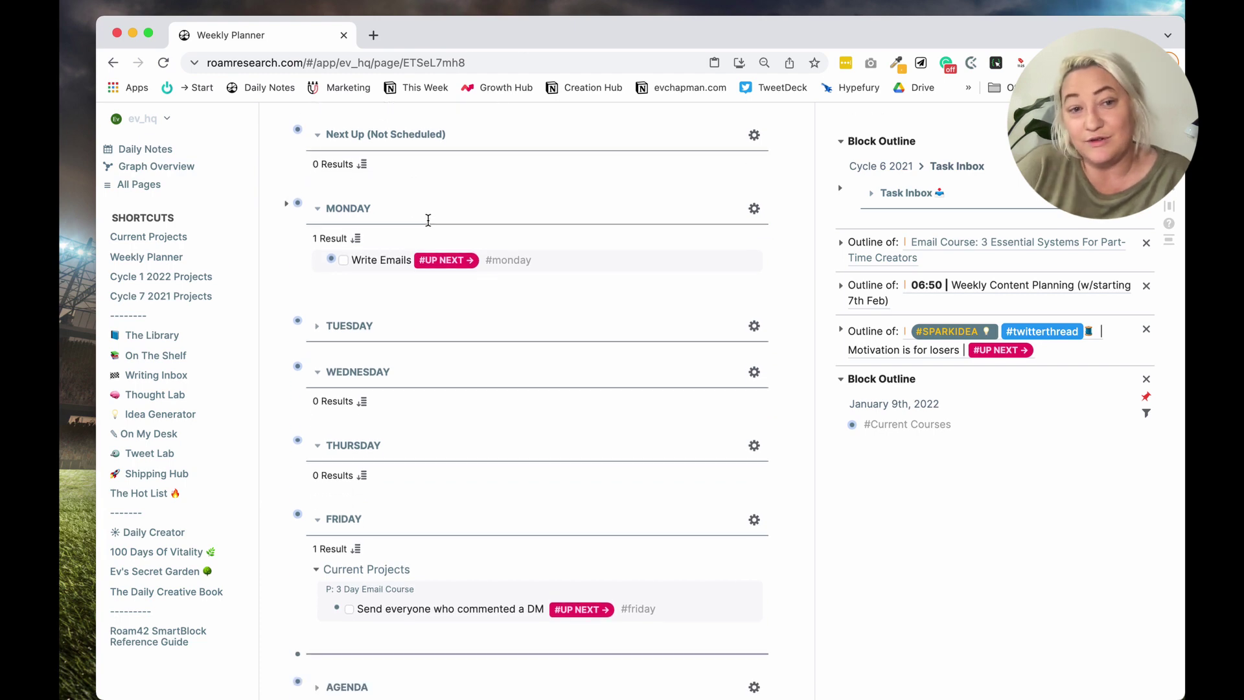
# - Retag the Update Course outline task from #tuesday to #wednesday
pyautogui.click(318, 326)
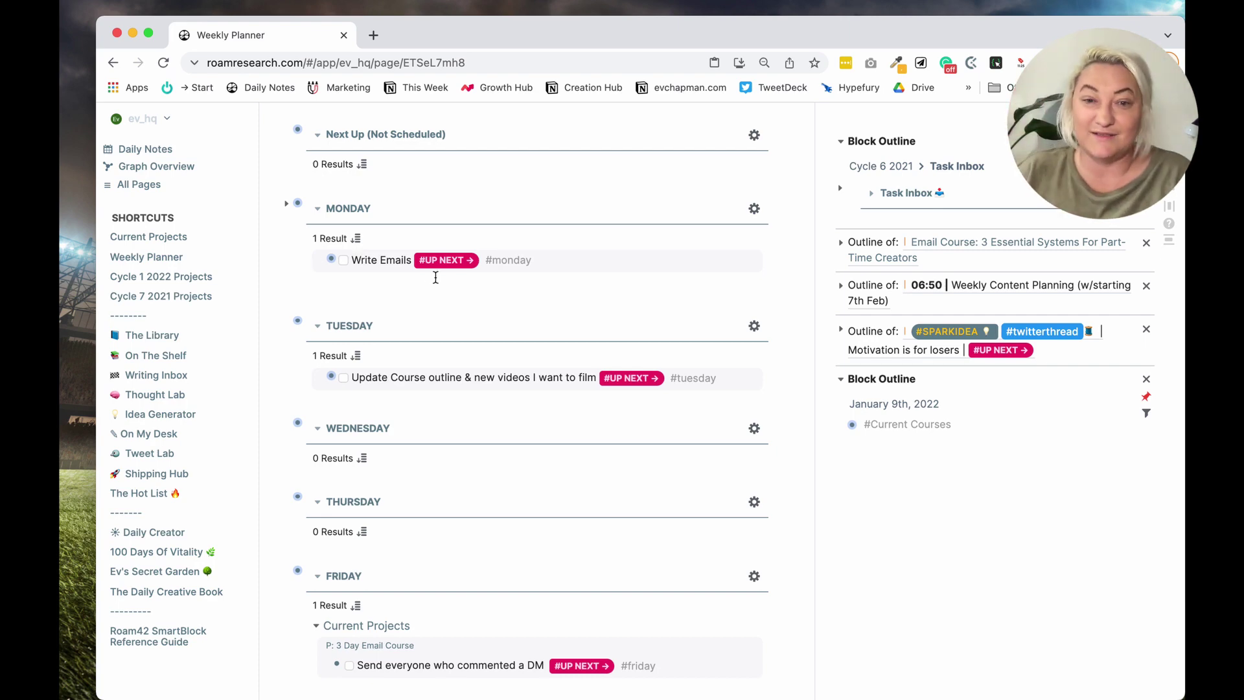
pyautogui.click(761, 383)
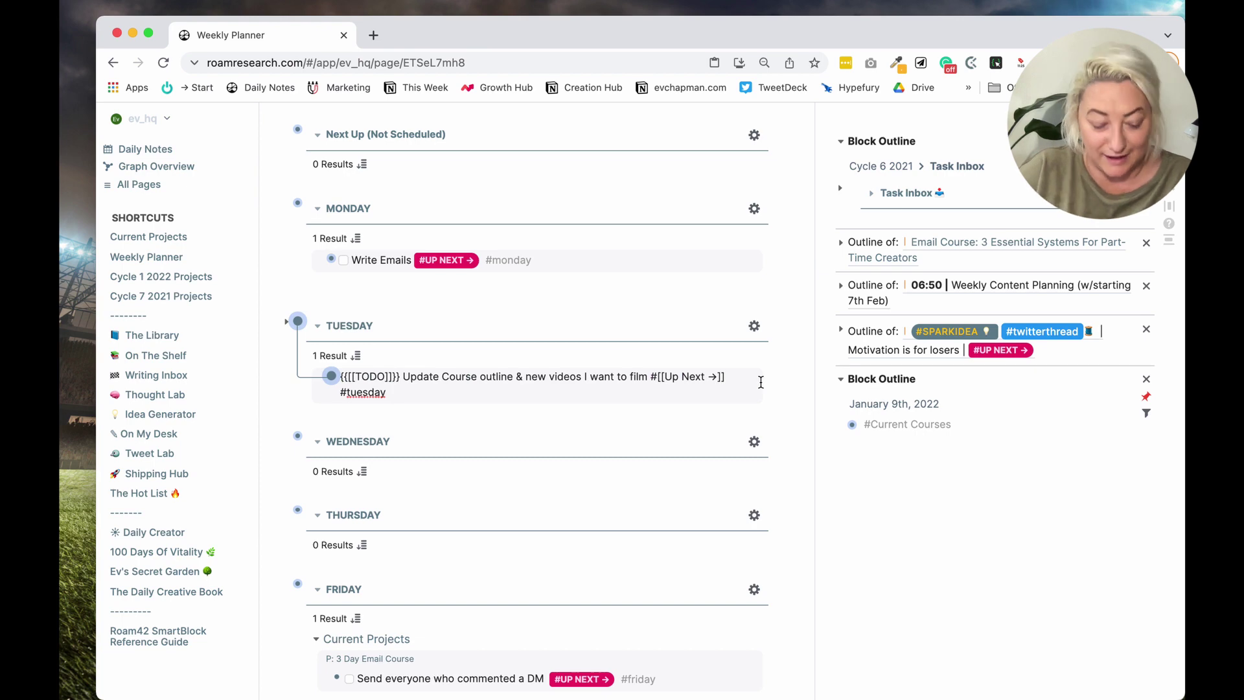
pyautogui.write('#wed')
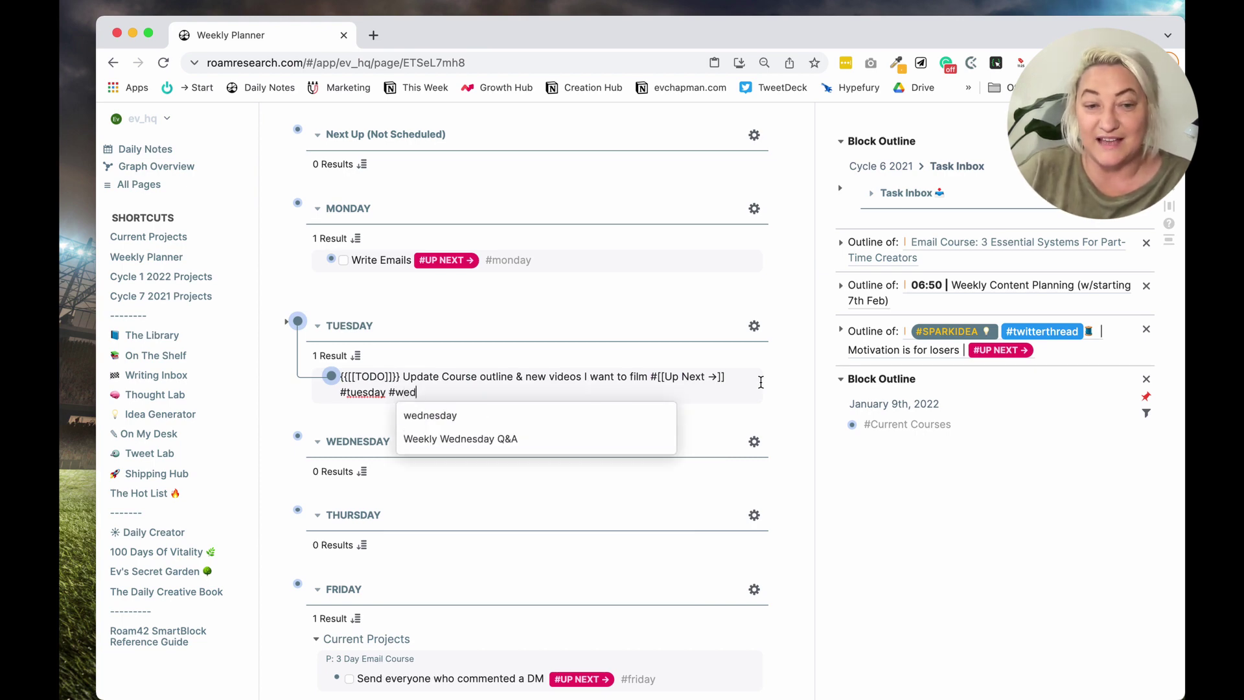
pyautogui.press('Return')
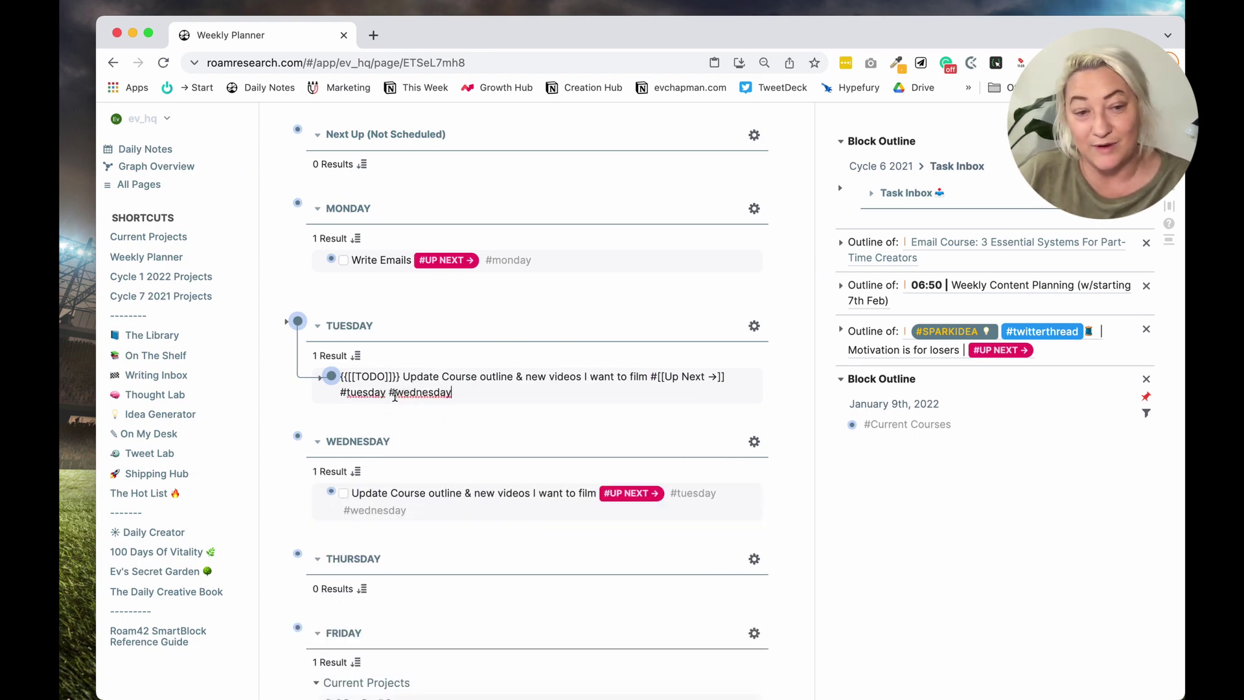
pyautogui.moveTo(389, 392); pyautogui.dragTo(340, 393)
pyautogui.press('BackSpace')
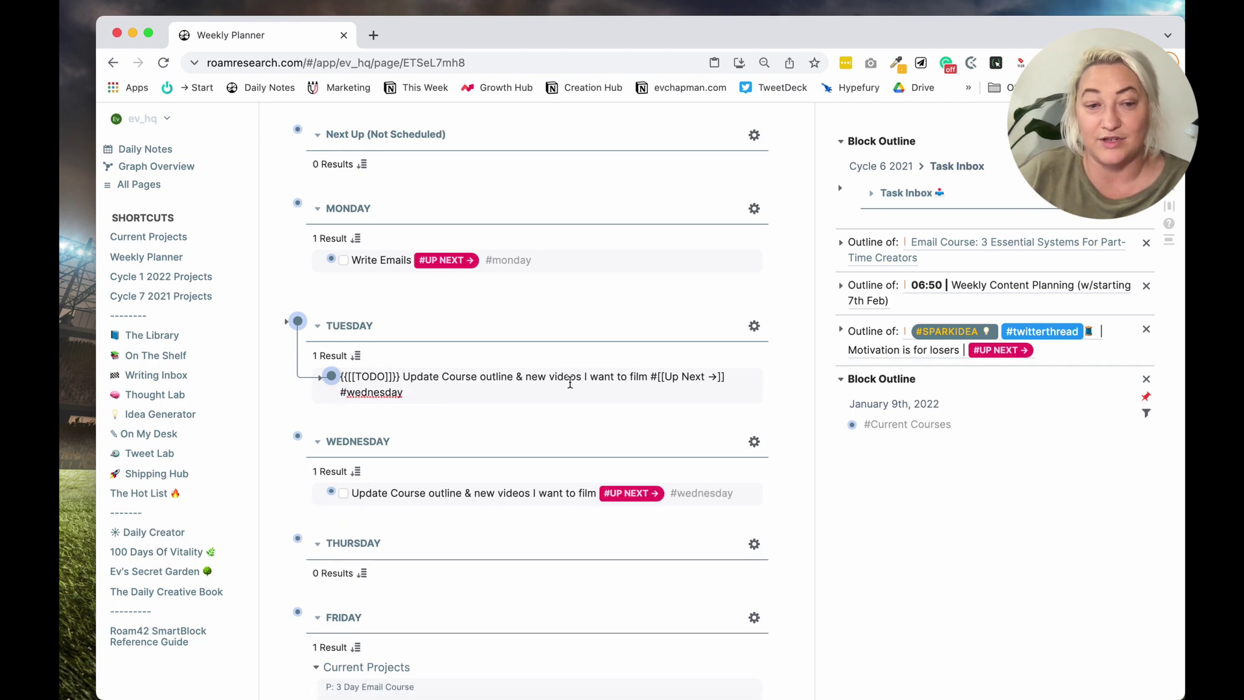
pyautogui.click(796, 379)
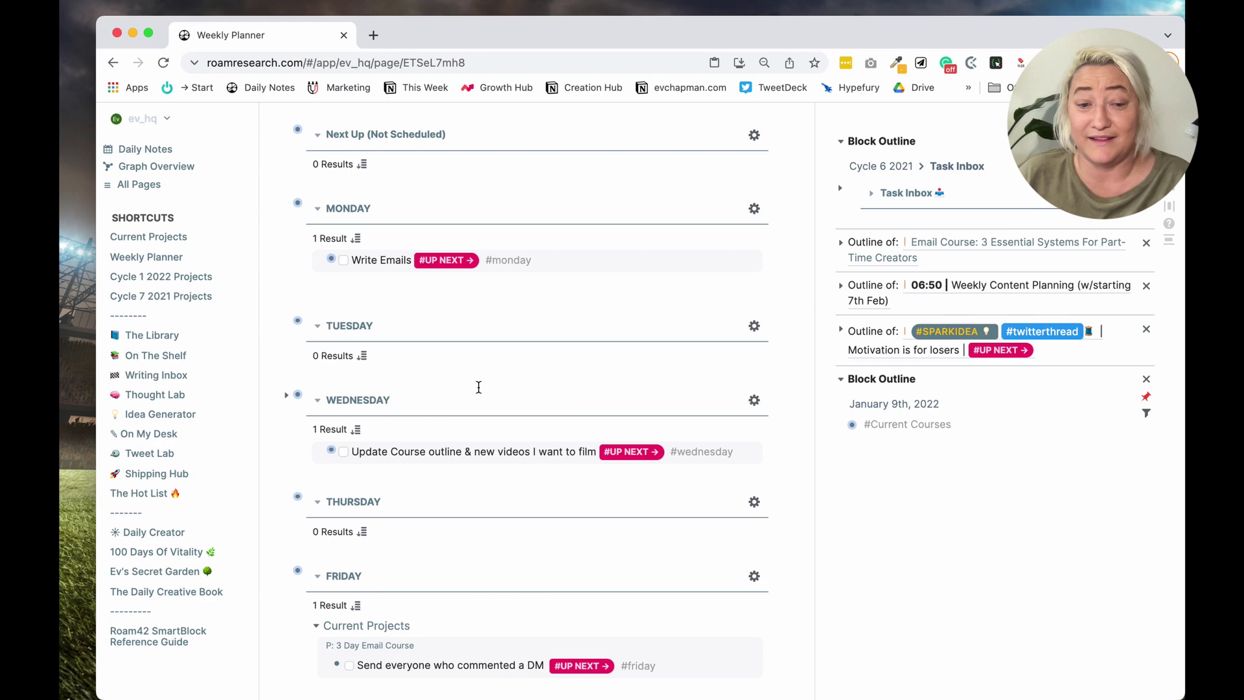
pyautogui.scroll(2, 479, 387)
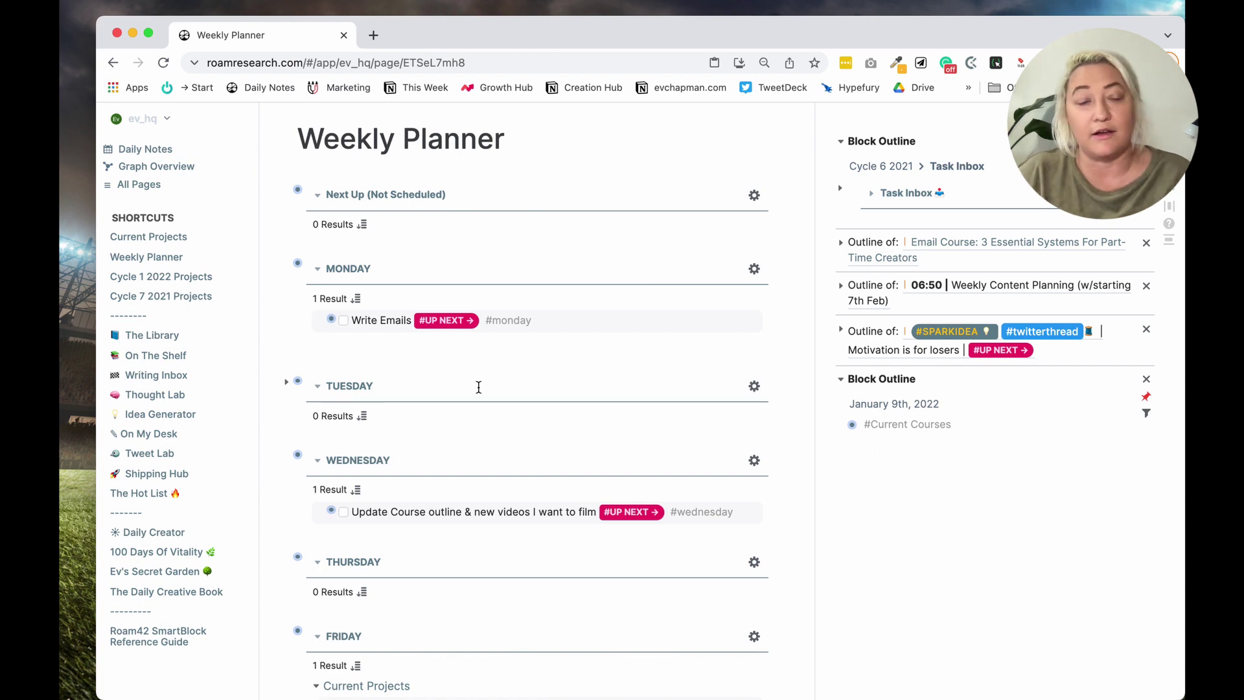
# - Open the Weekly Planner's MONDAY block in the right sidebar
pyautogui.keyDown('shift'); pyautogui.click(297, 267); pyautogui.keyUp('shift')
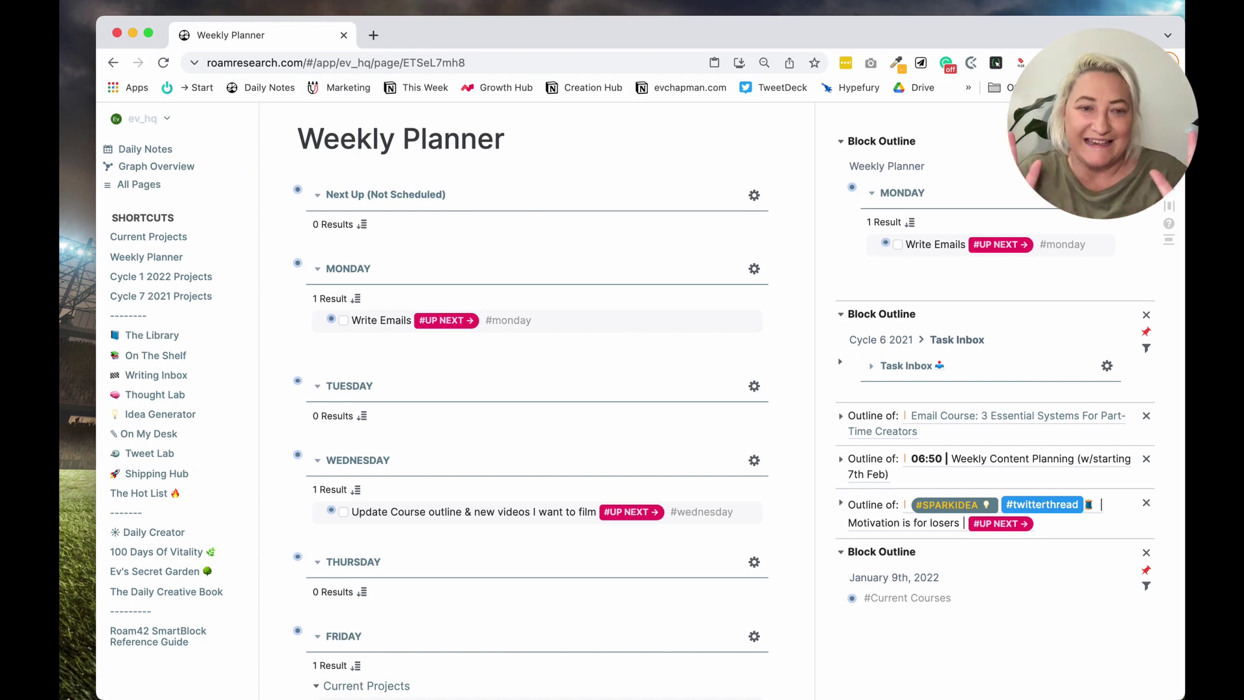
# - Close the Monday block outline and open the February 11th, 2022 daily notes page
pyautogui.click(1147, 141)
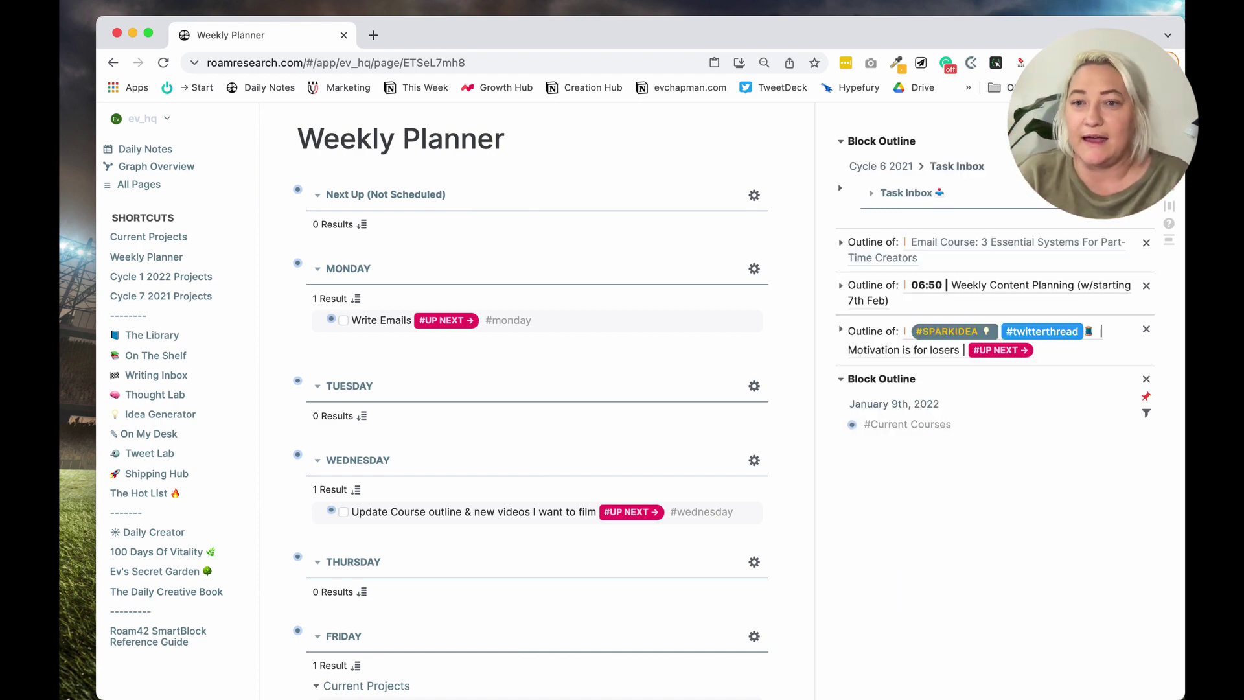
pyautogui.click(155, 149)
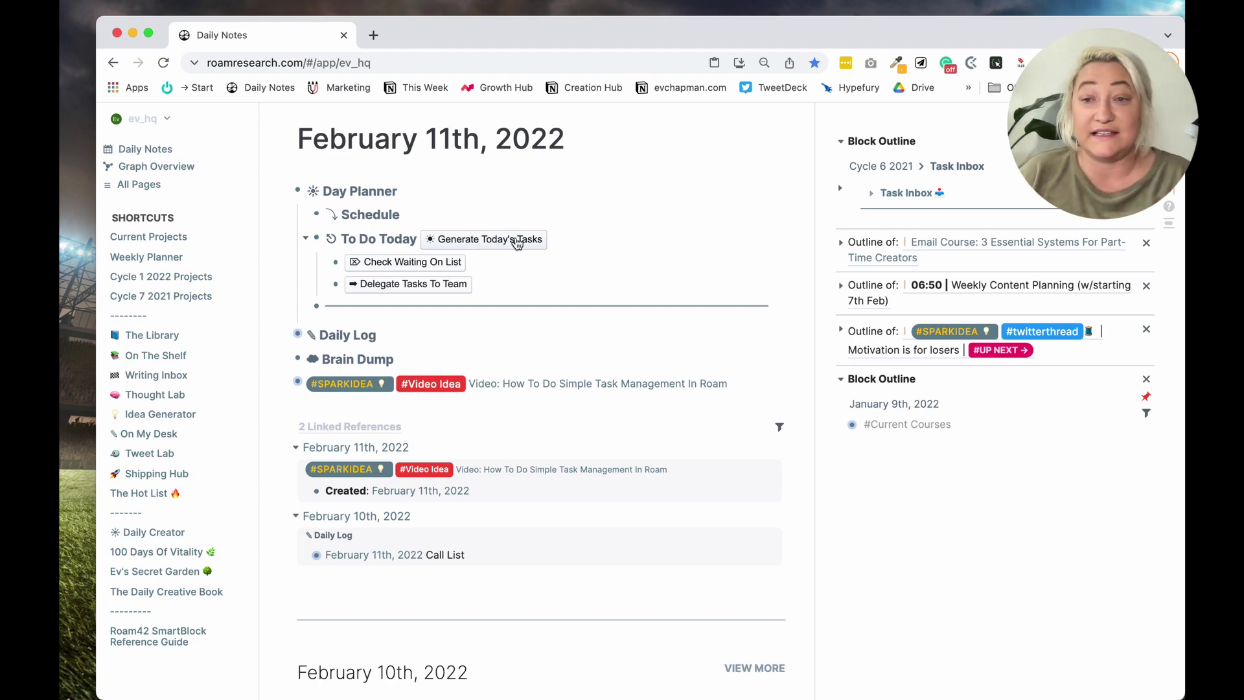
# - Copy the MONDAY query text from the Weekly Planner page
pyautogui.click(140, 258)
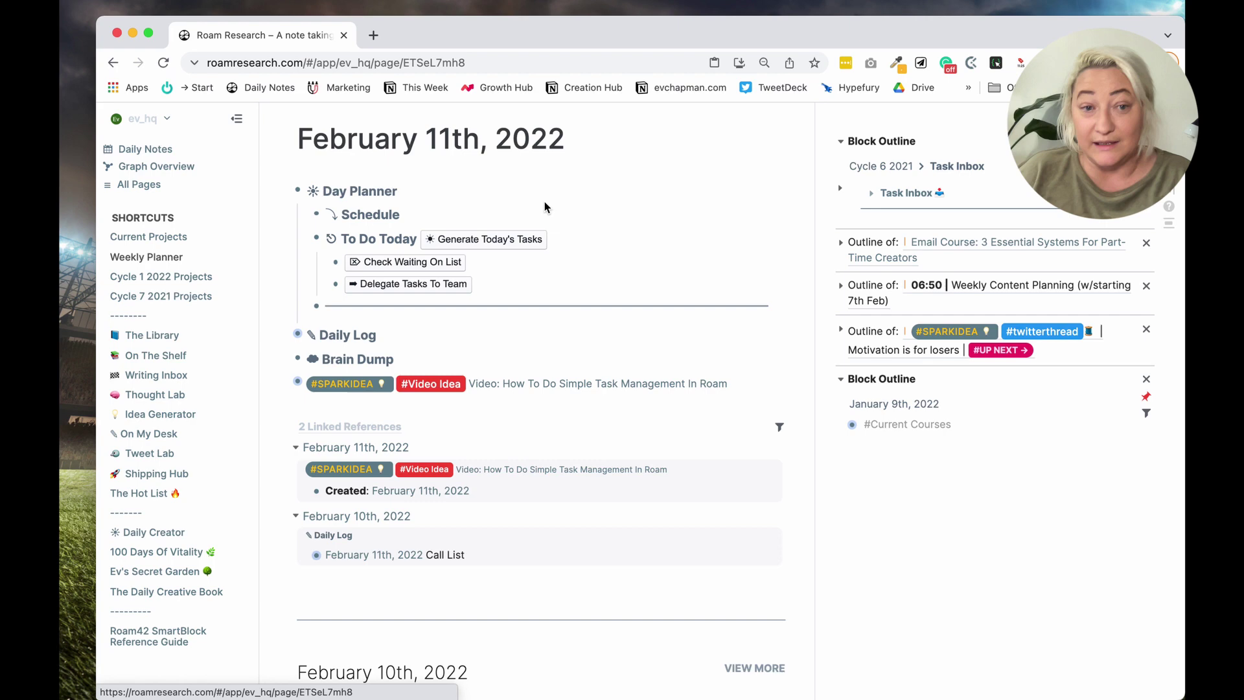
pyautogui.click(354, 261)
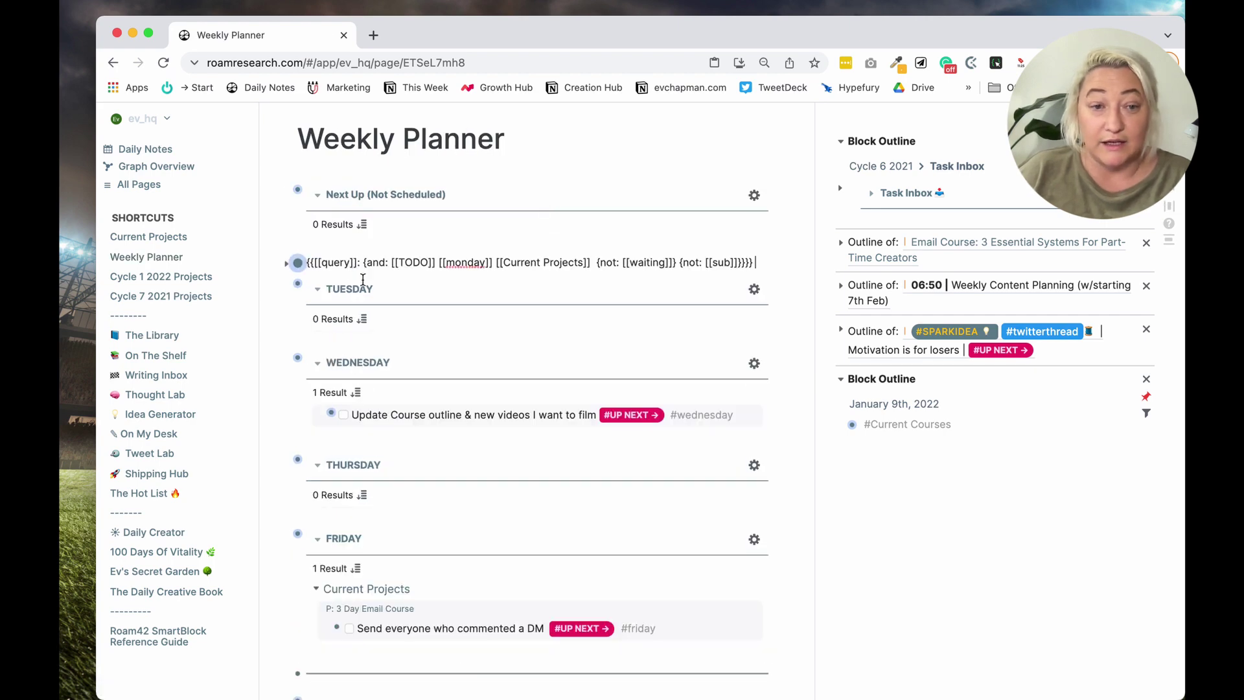
pyautogui.tripleClick(442, 261)
pyautogui.hotkey('ctrl', 'c')
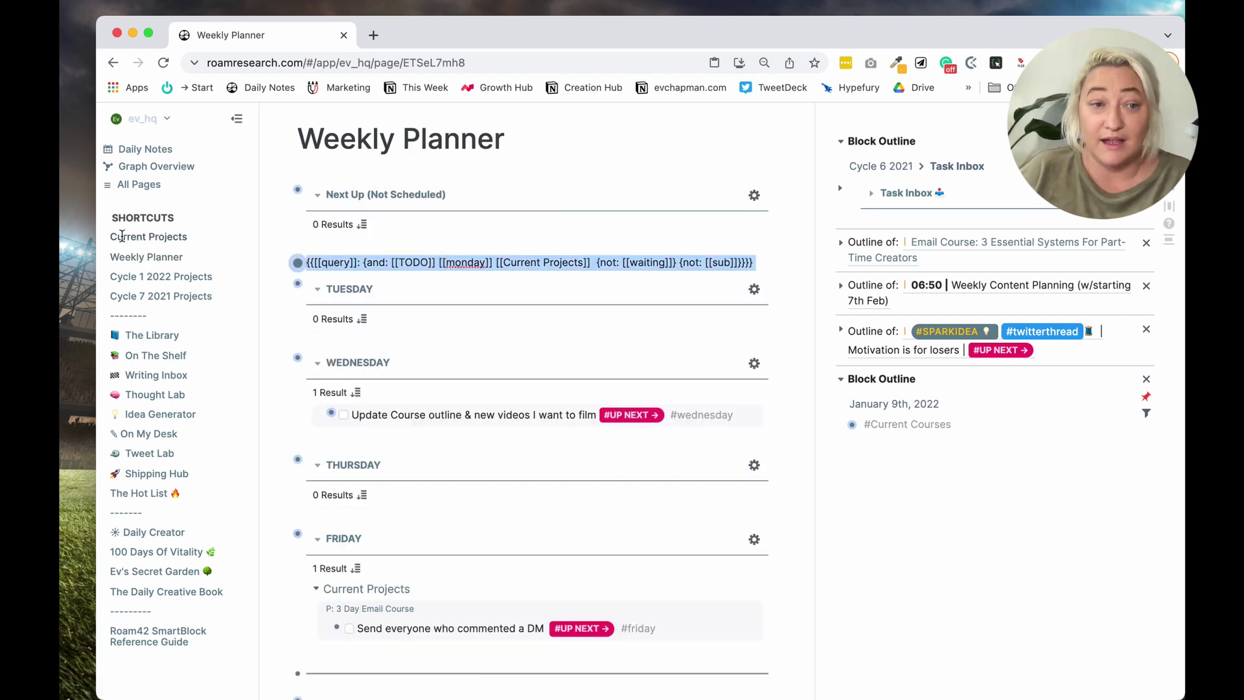
# - Paste the Monday query as a child of To Do Today and check that it returns Write Emails
pyautogui.click(146, 150)
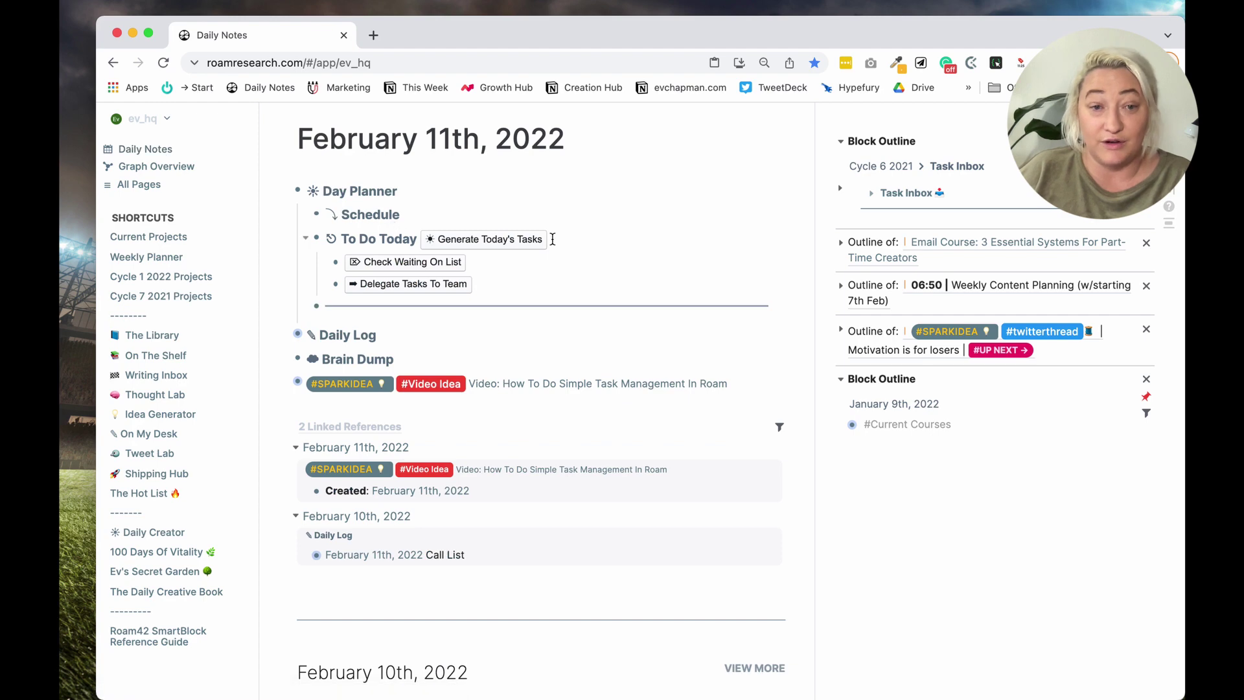
pyautogui.click(613, 242)
pyautogui.press('Return')
pyautogui.hotkey('ctrl', 'v')
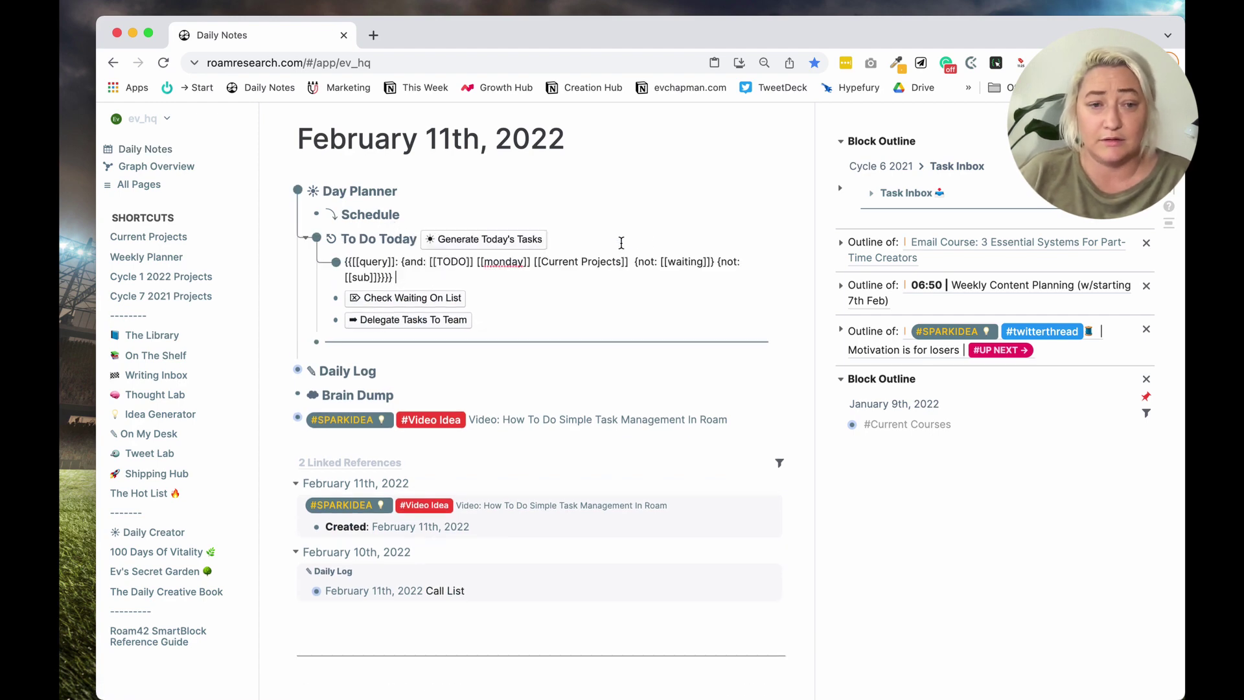
pyautogui.click(789, 260)
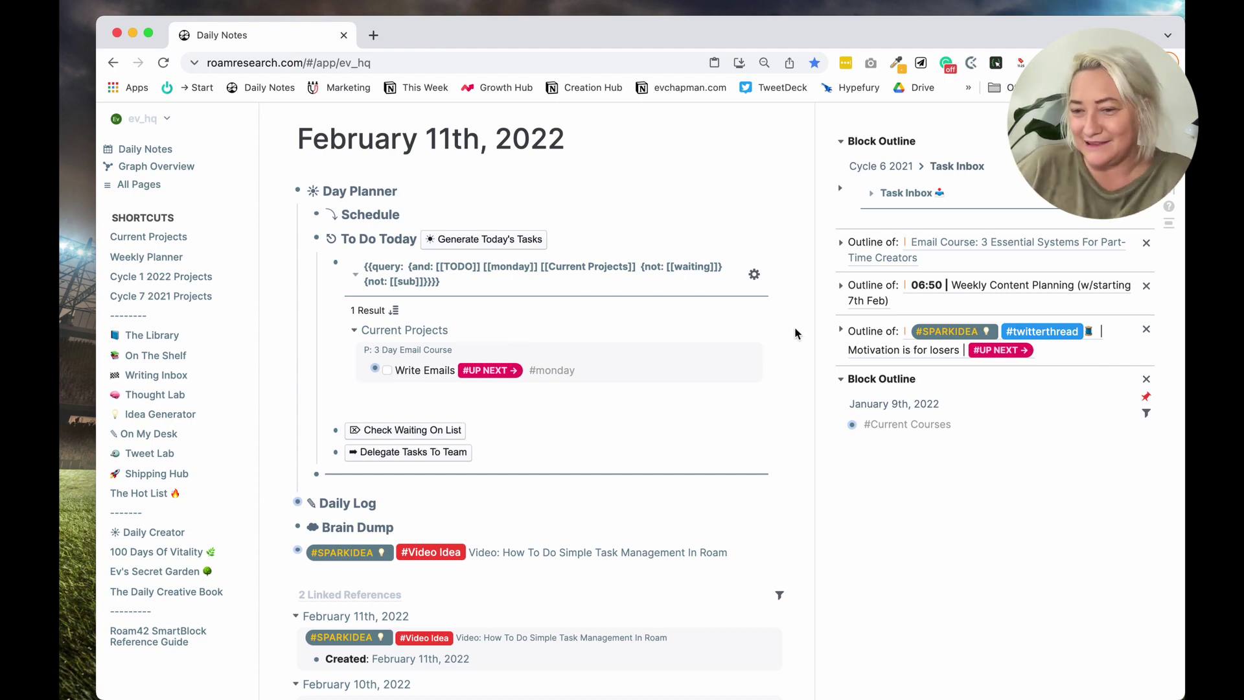
pyautogui.click(454, 282)
# - Delete the trial Monday query from under To Do Today
pyautogui.press('super+a')
pyautogui.press('BackSpace')
pyautogui.press('BackSpace')
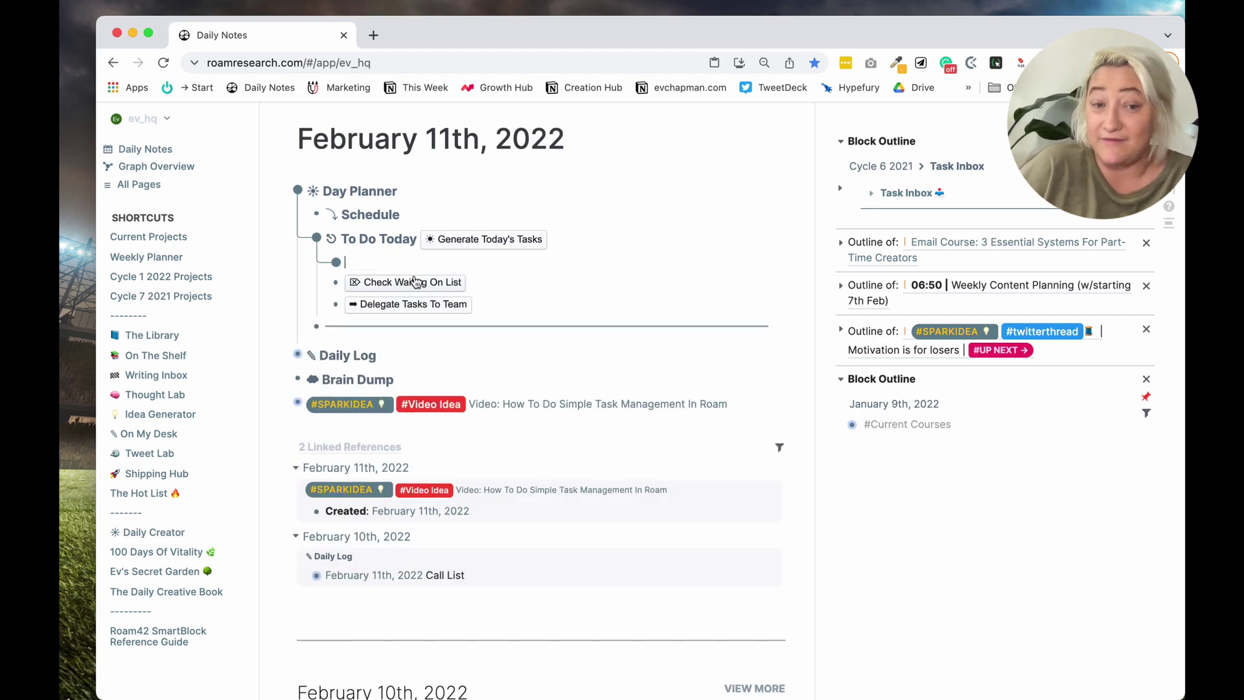
pyautogui.click(785, 275)
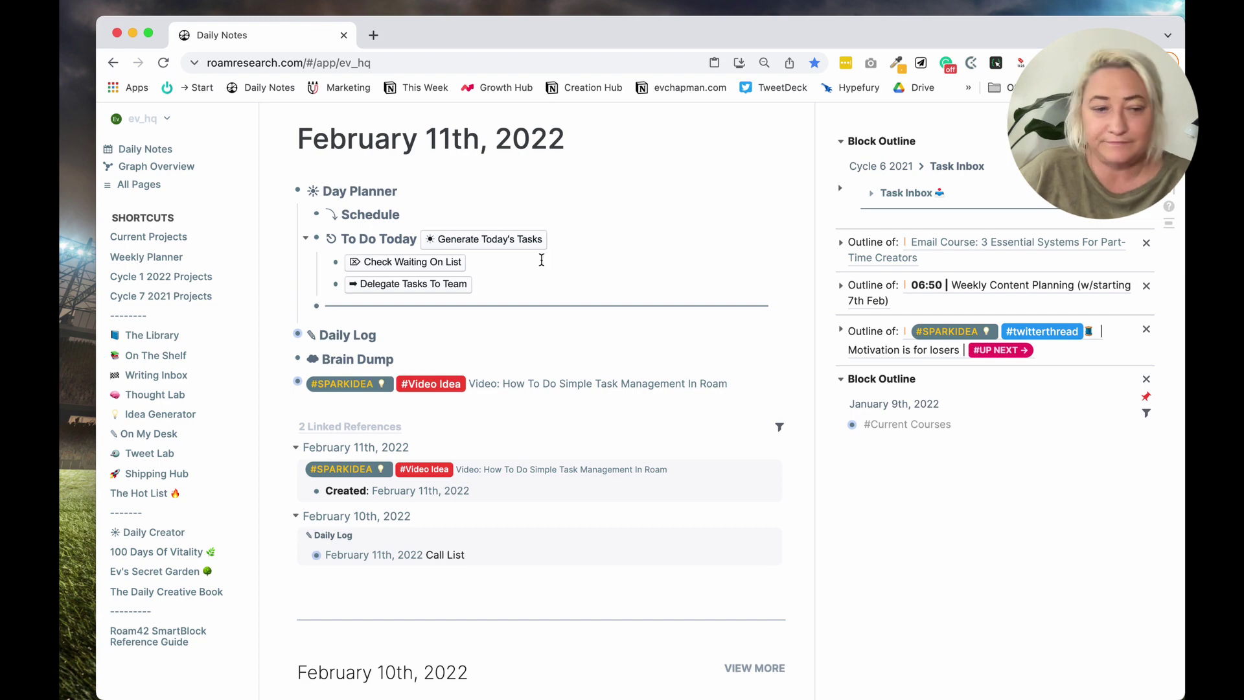
# - Open Template Repo in the right sidebar and expand Friday Tasks to show its Up Next friday pull
pyautogui.scroll(-3, 162, 592)
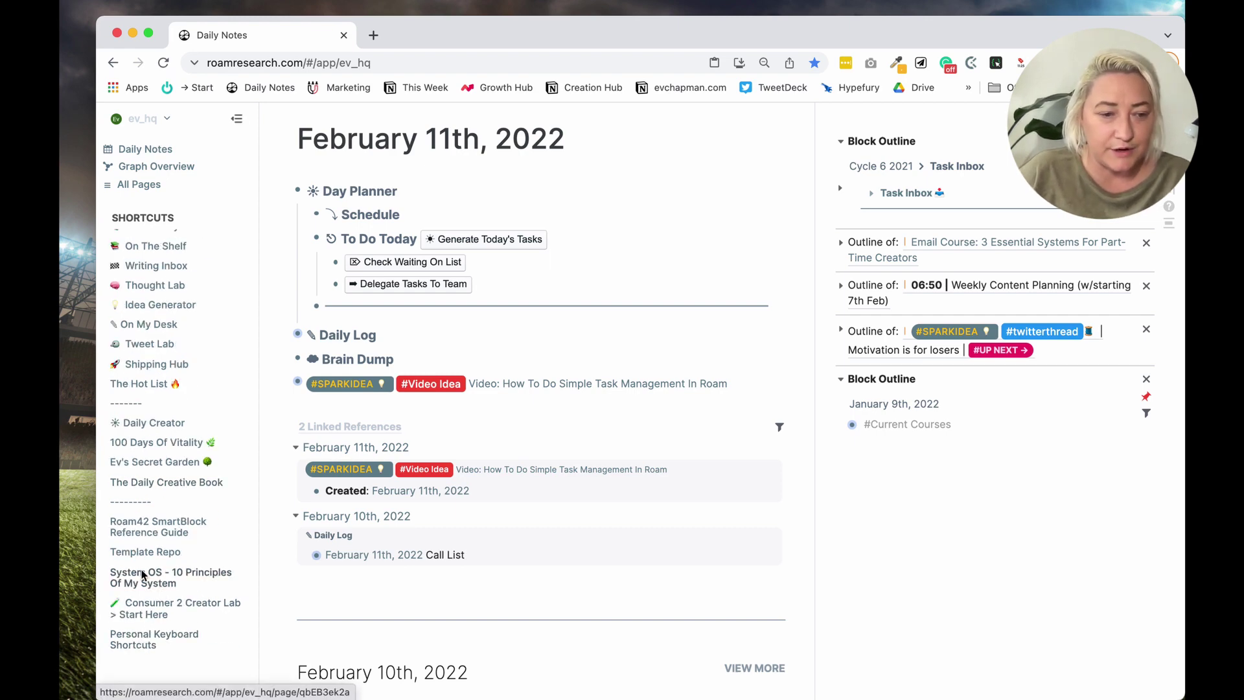
pyautogui.keyDown('shift'); pyautogui.click(124, 558); pyautogui.keyUp('shift')
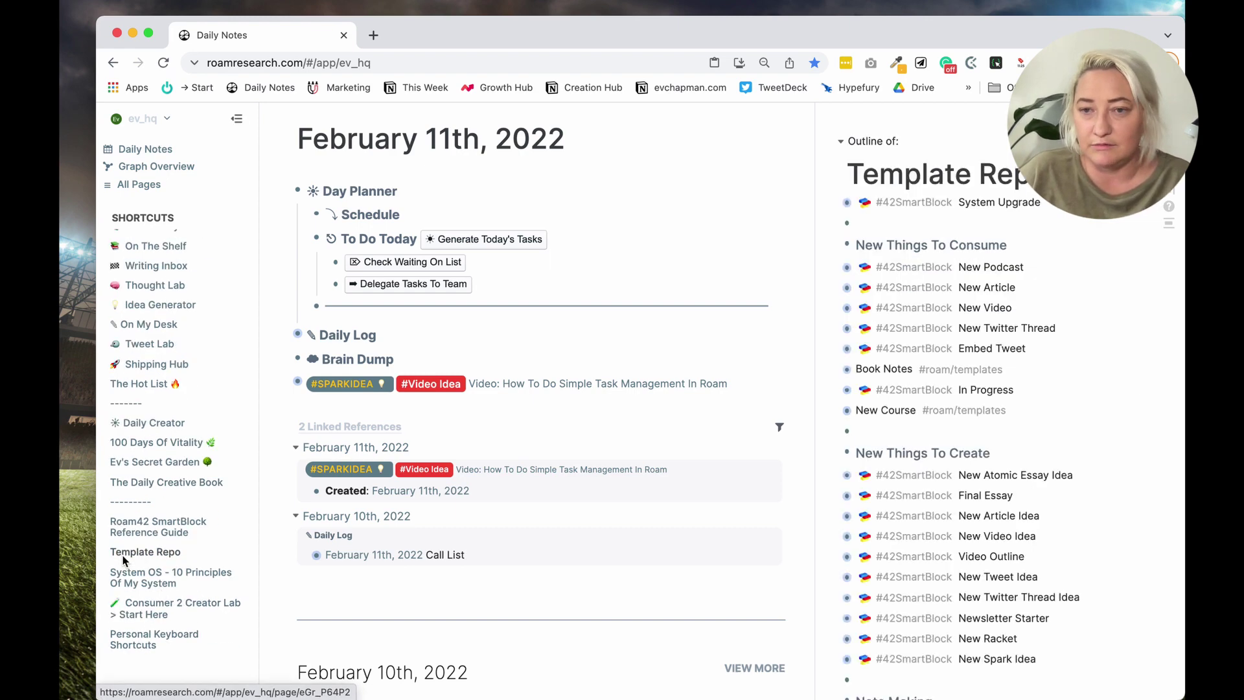
pyautogui.scroll(-5, 894, 478)
pyautogui.scroll(-10, 895, 476)
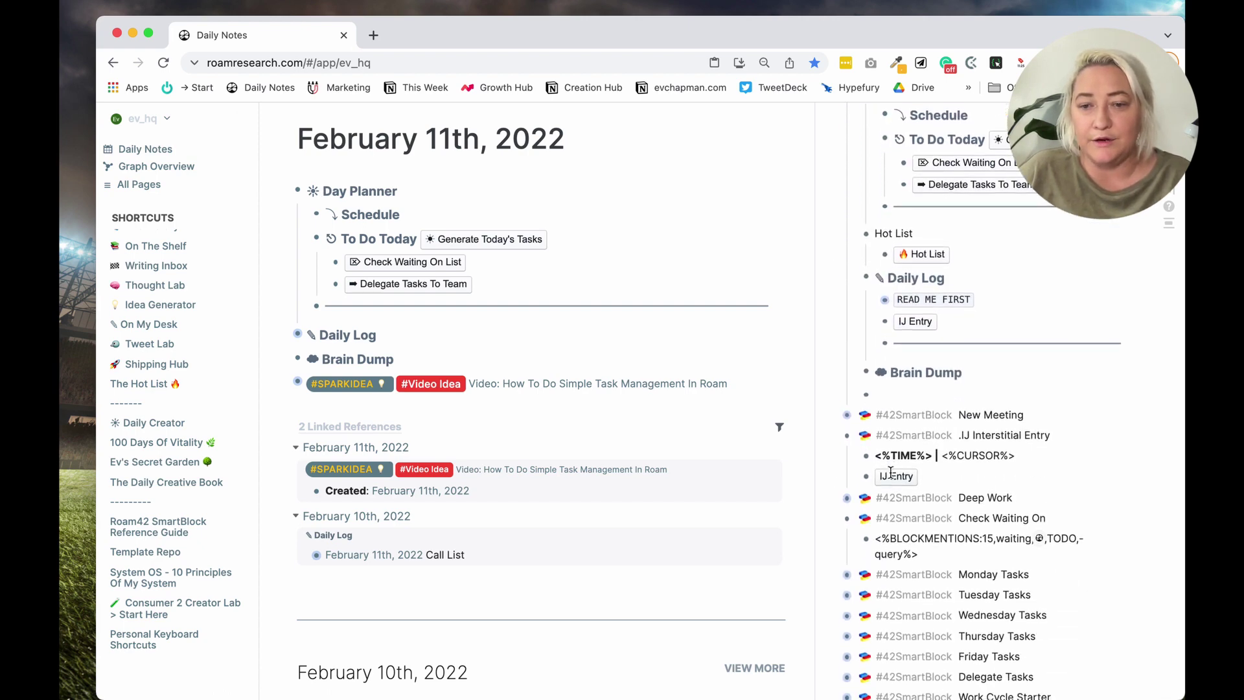
pyautogui.scroll(-4, 891, 473)
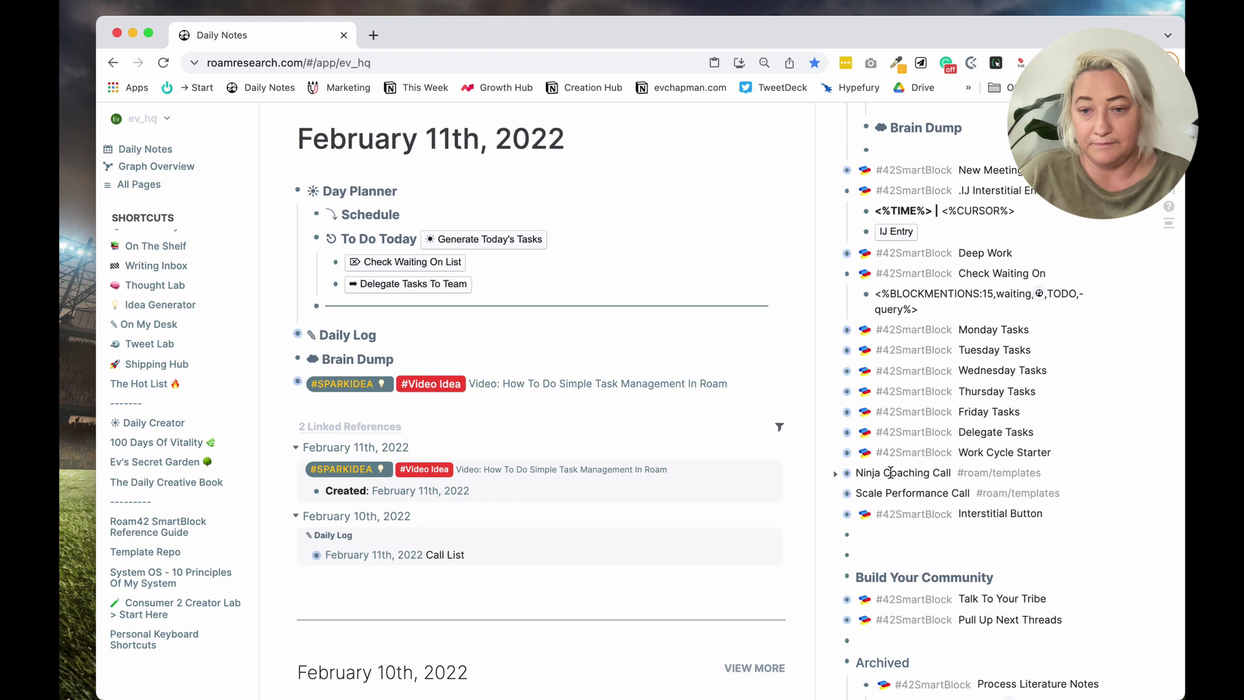
pyautogui.scroll(-2, 982, 351)
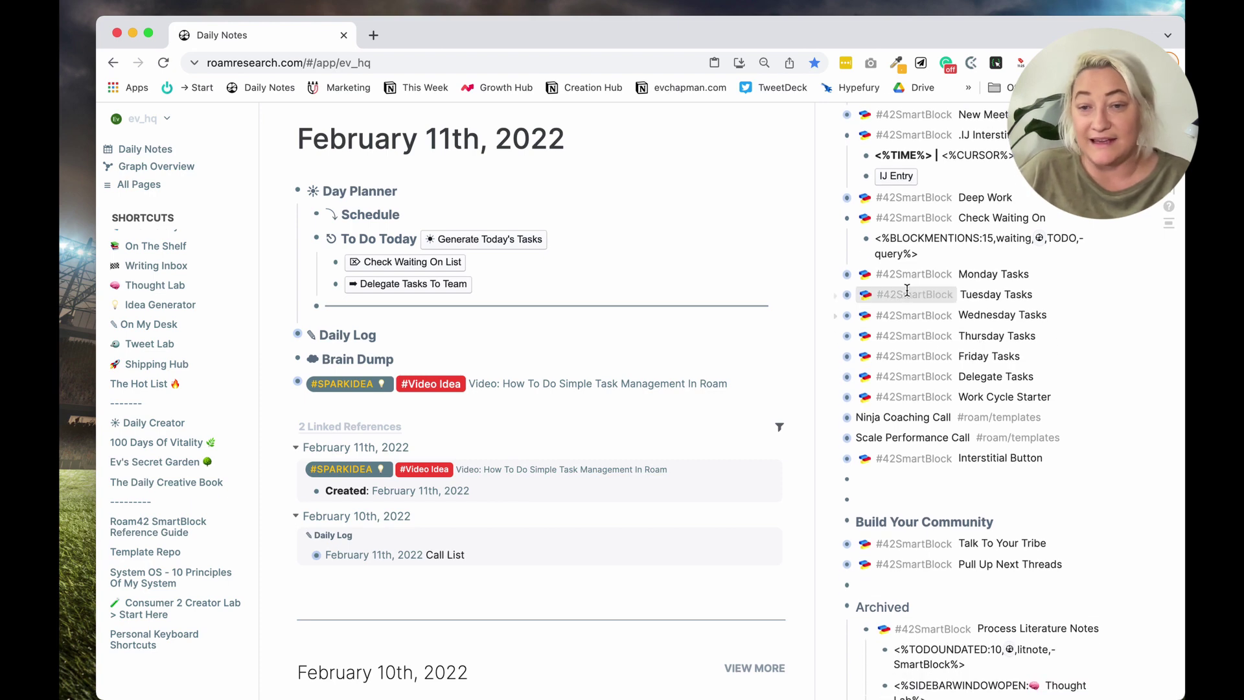
pyautogui.scroll(1, 908, 291)
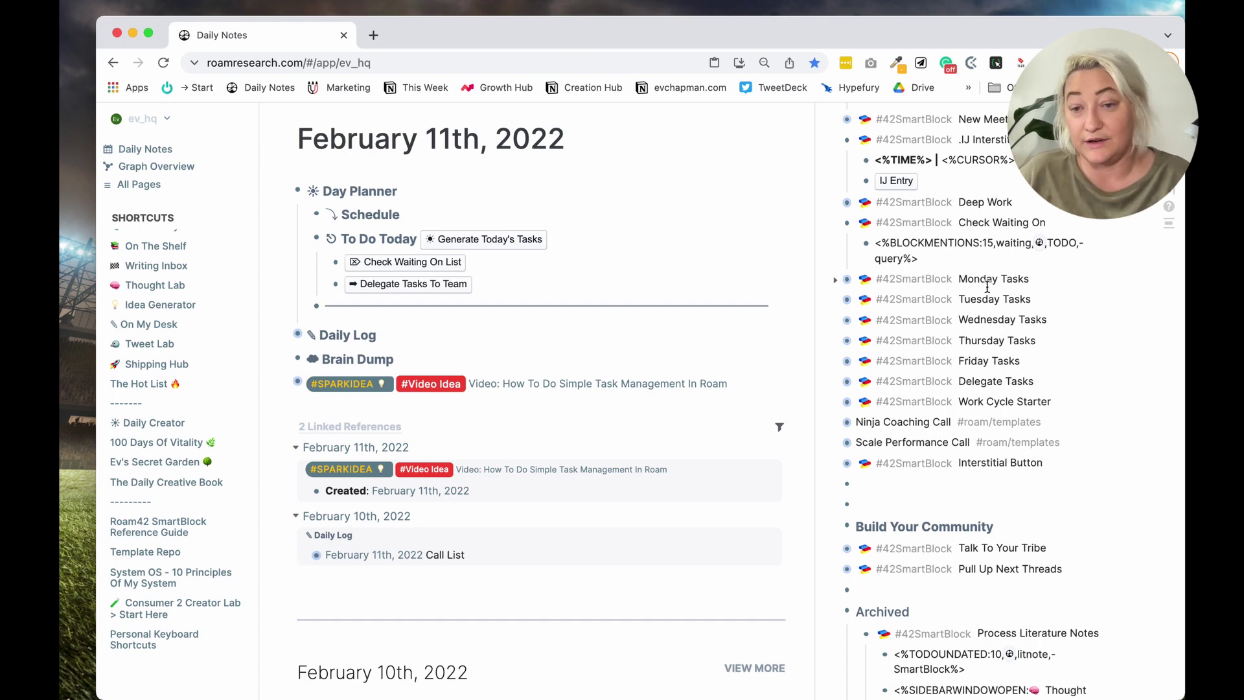
pyautogui.click(835, 364)
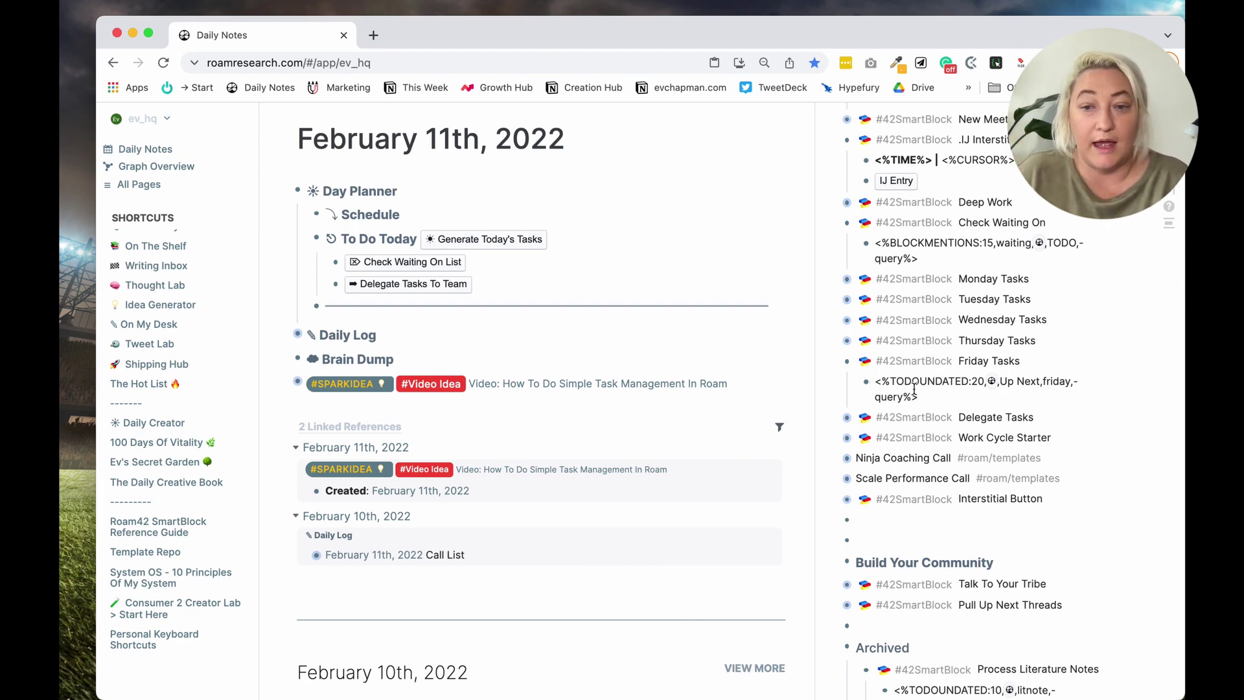
pyautogui.click(608, 244)
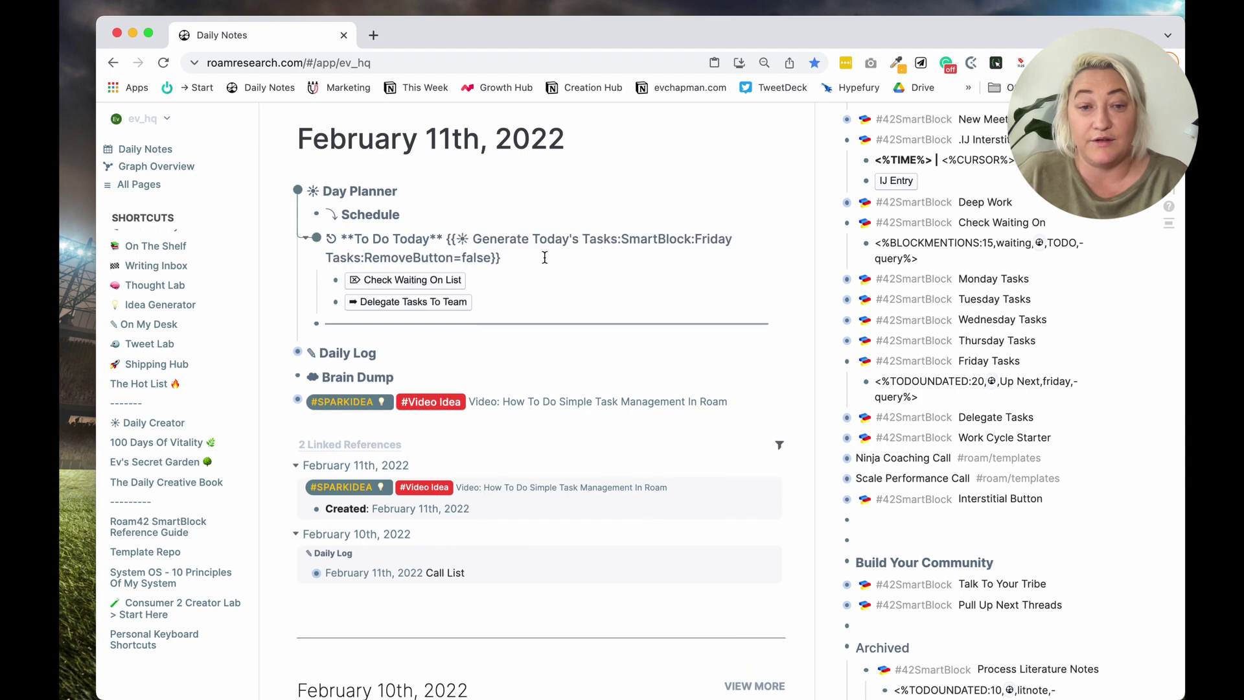
pyautogui.press('Return')
pyautogui.write('xx')
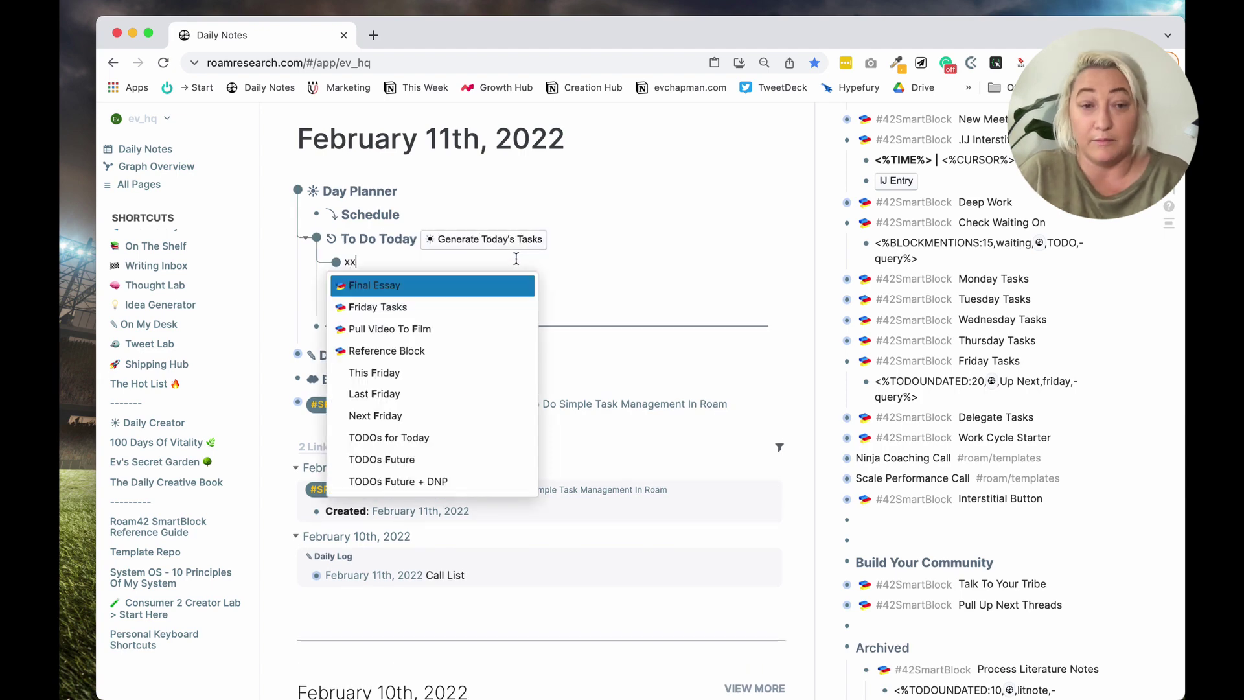
pyautogui.press('Escape')
pyautogui.write('((coluhuC_))')
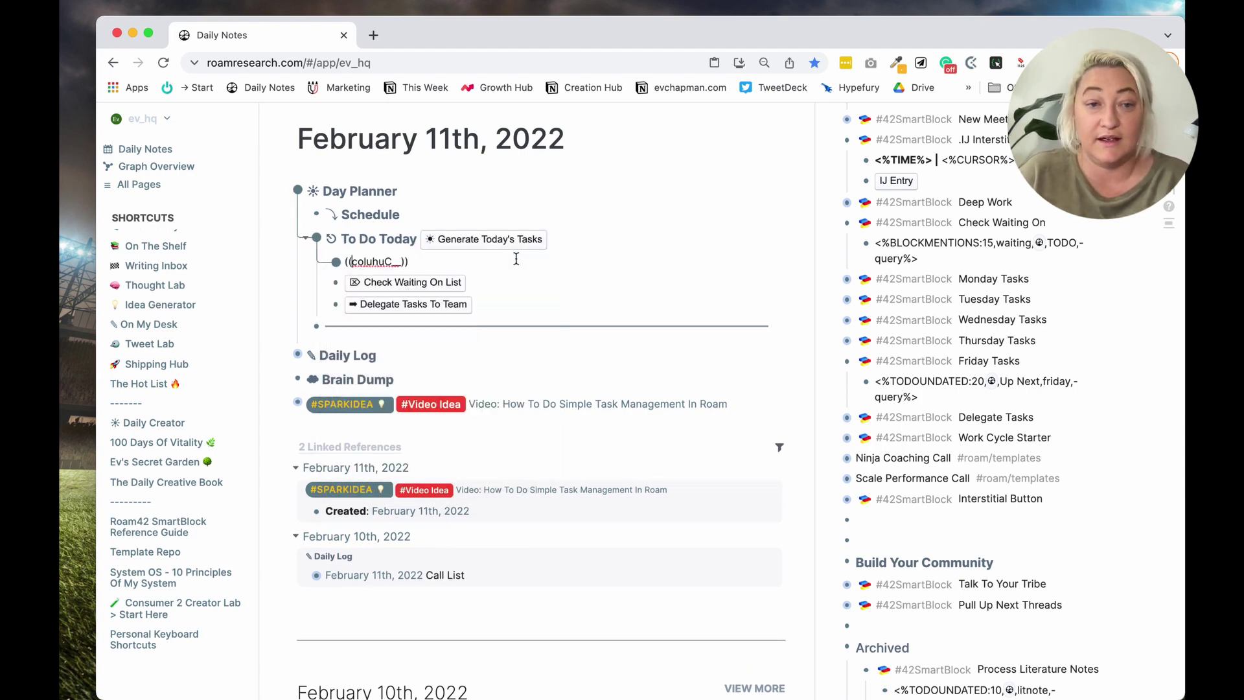
pyautogui.click(779, 272)
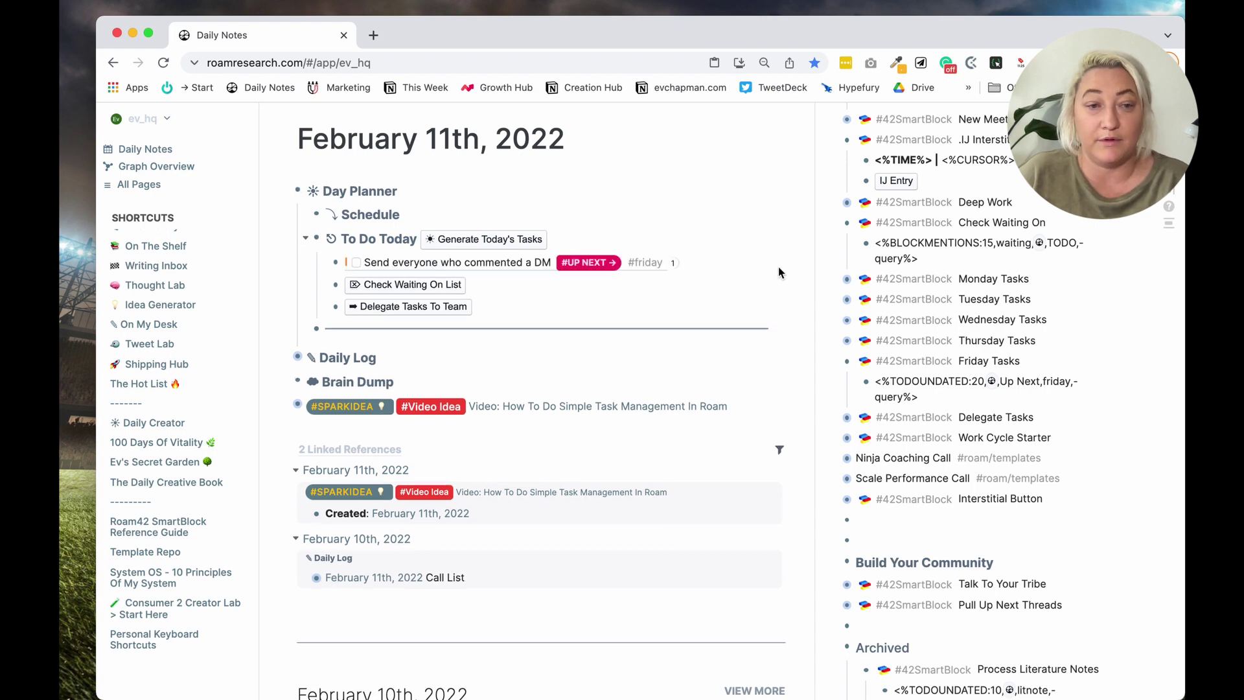
pyautogui.click(697, 260)
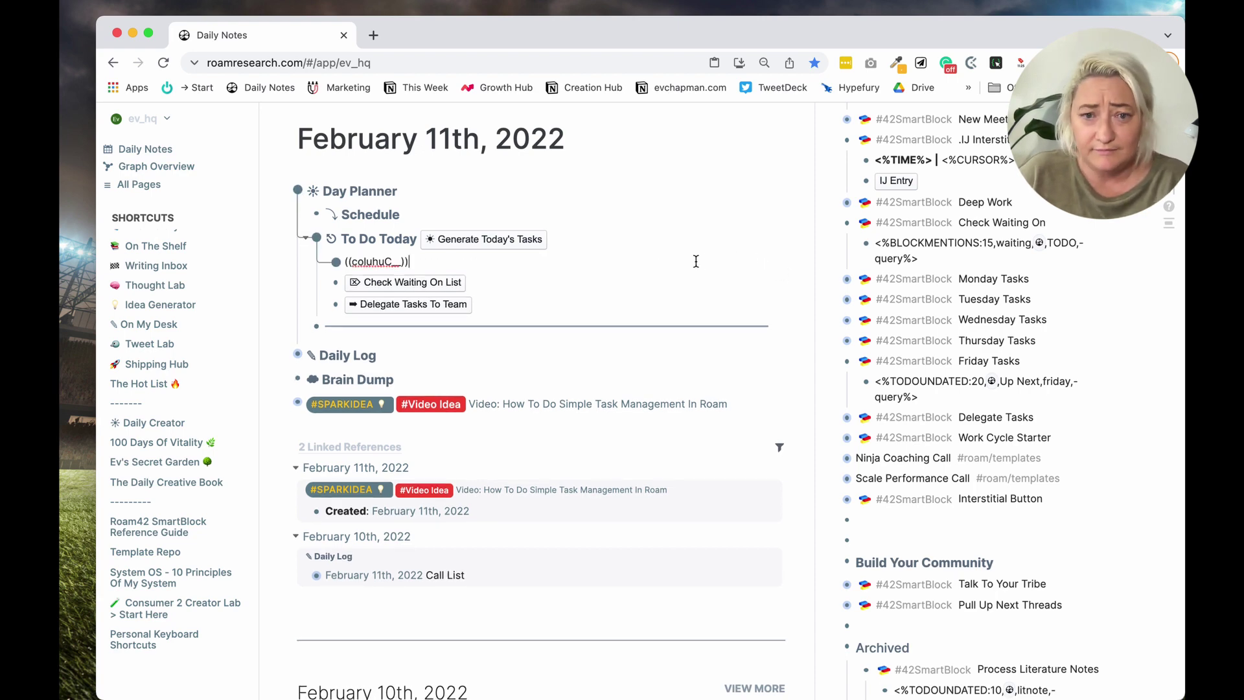
pyautogui.press('super+a')
pyautogui.press('BackSpace')
pyautogui.press('BackSpace')
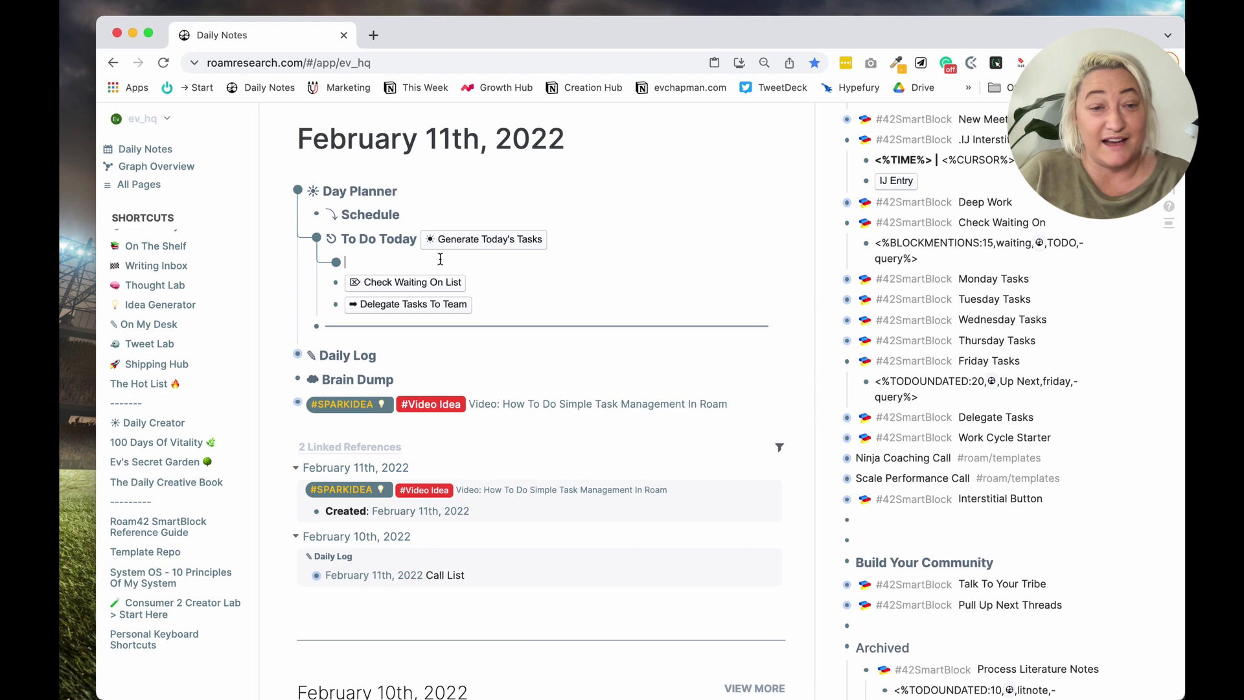
pyautogui.click(804, 244)
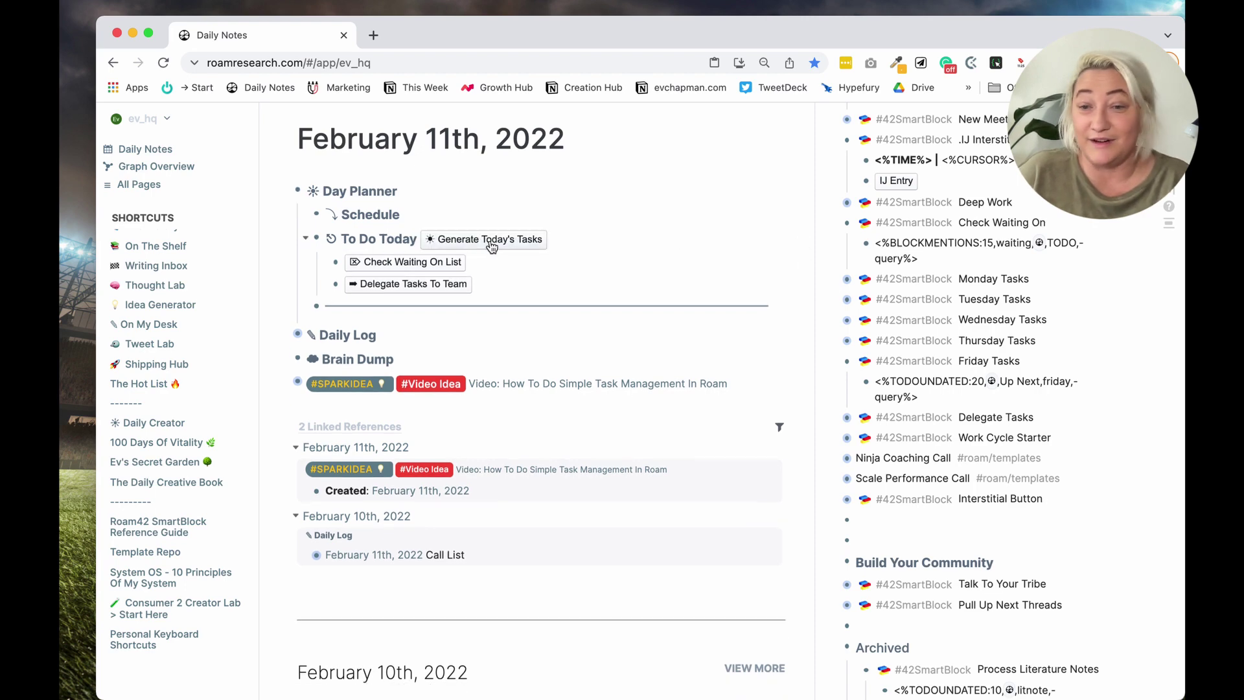
# - Highlight the Generate Today's Tasks SmartBlock button markup on the template's To Do Today block
pyautogui.scroll(3, 1005, 258)
pyautogui.scroll(5, 1005, 258)
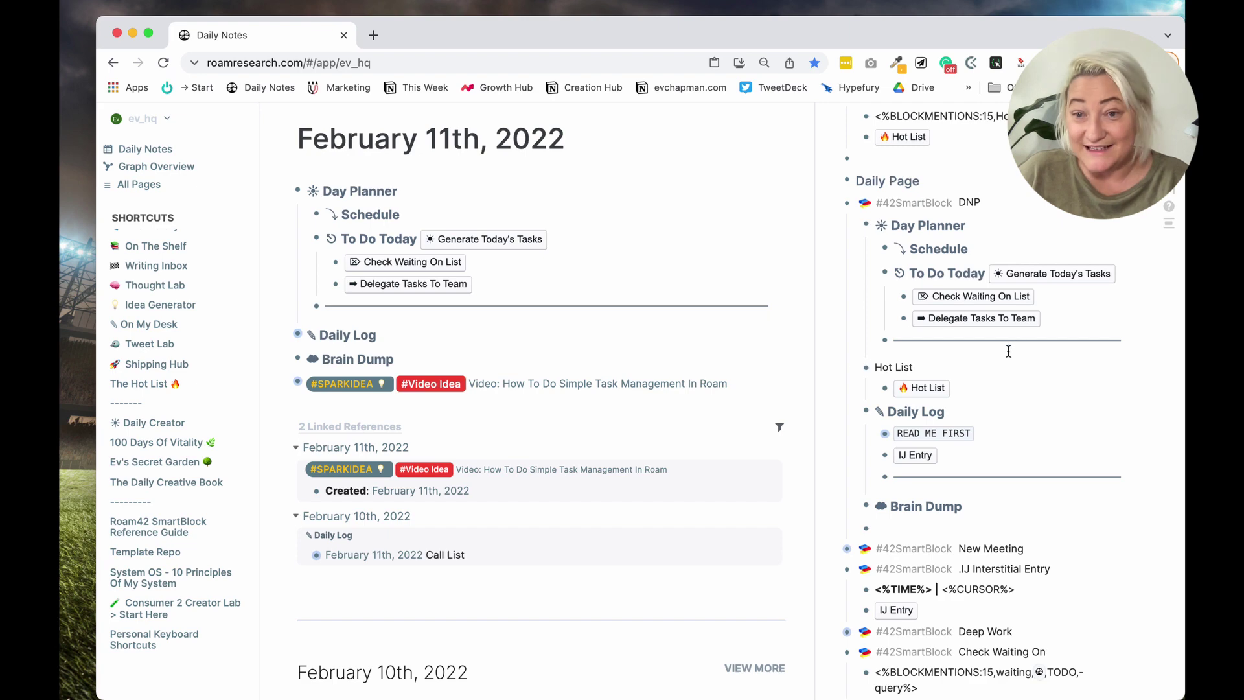
pyautogui.click(1123, 278)
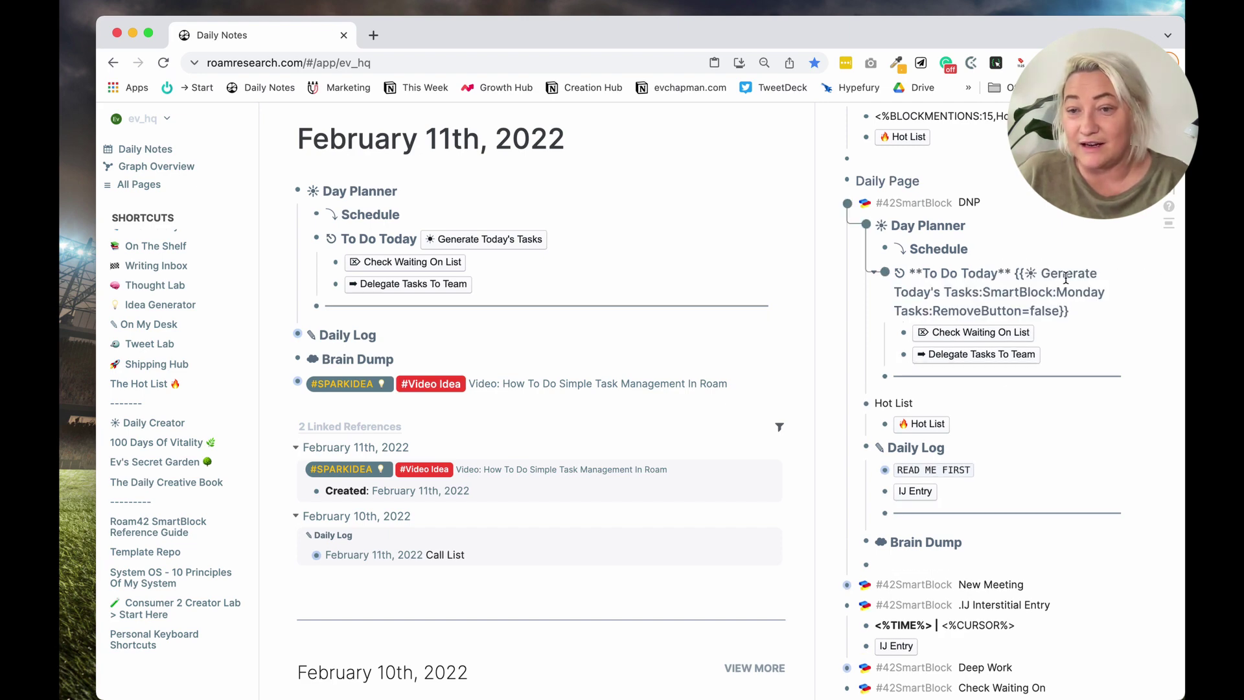
pyautogui.moveTo(1016, 273); pyautogui.dragTo(1069, 312)
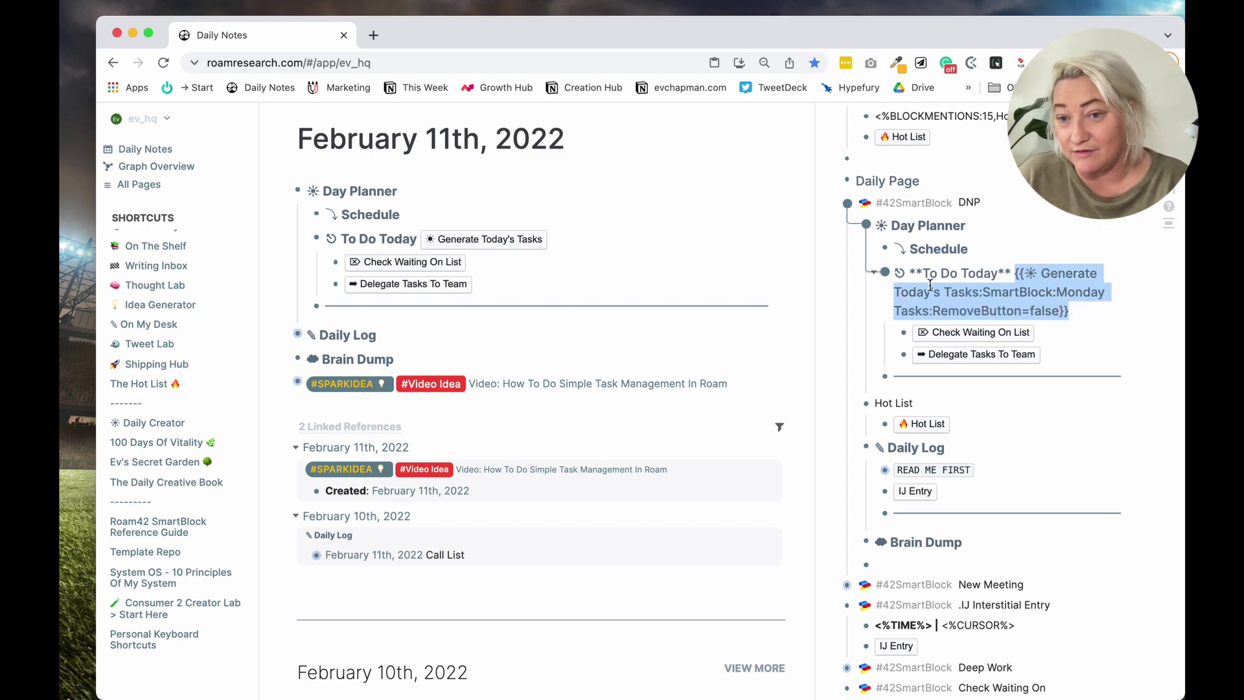
pyautogui.scroll(-1, 957, 296)
pyautogui.scroll(1, 956, 296)
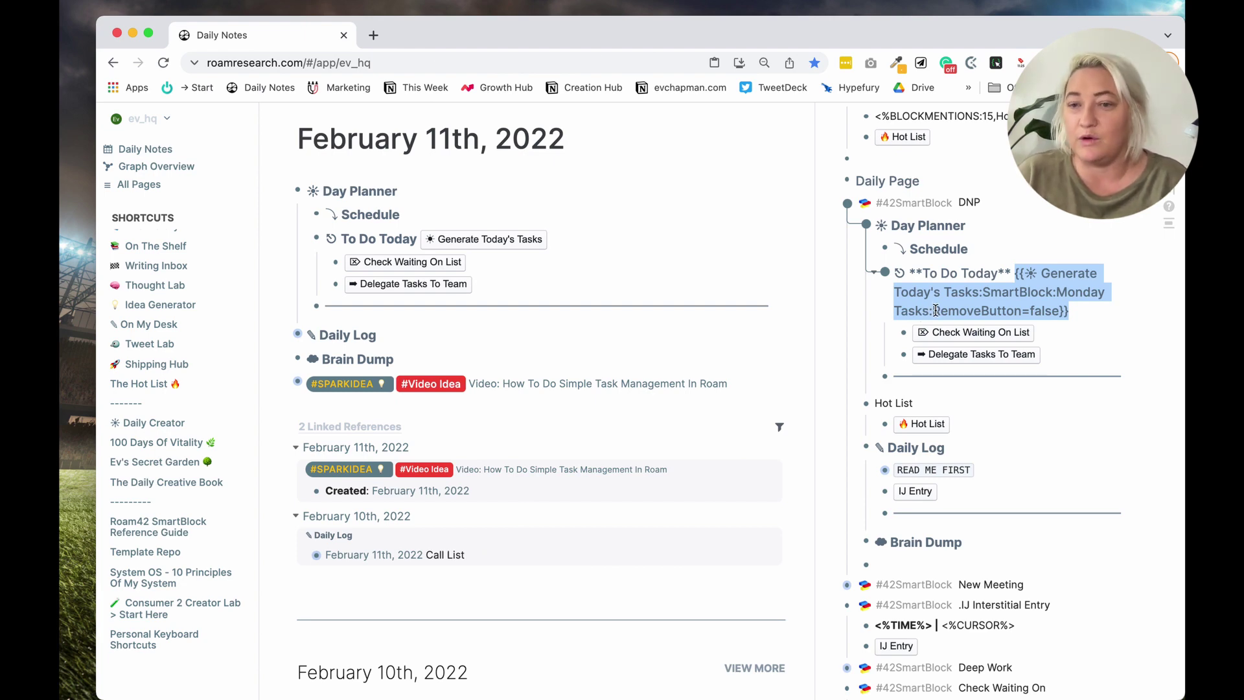
pyautogui.click(1175, 310)
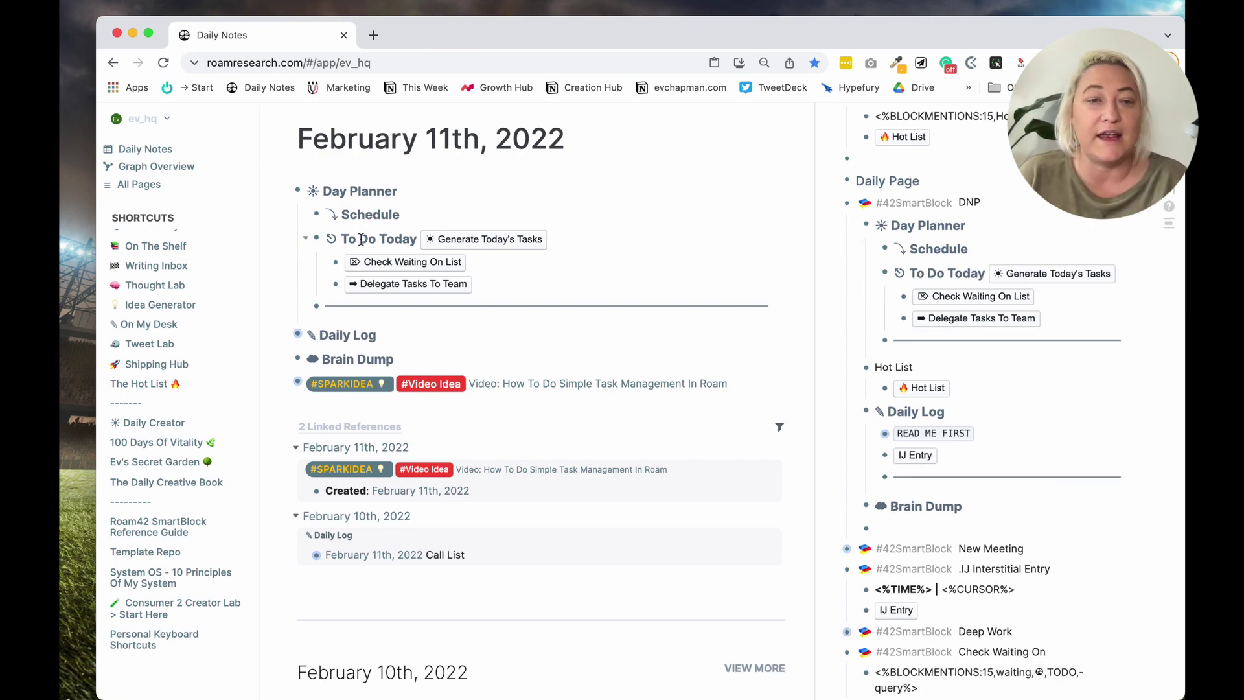
# - Run Generate Today's Tasks to pull the #friday Up Next DM task under To Do Today
pyautogui.click(468, 241)
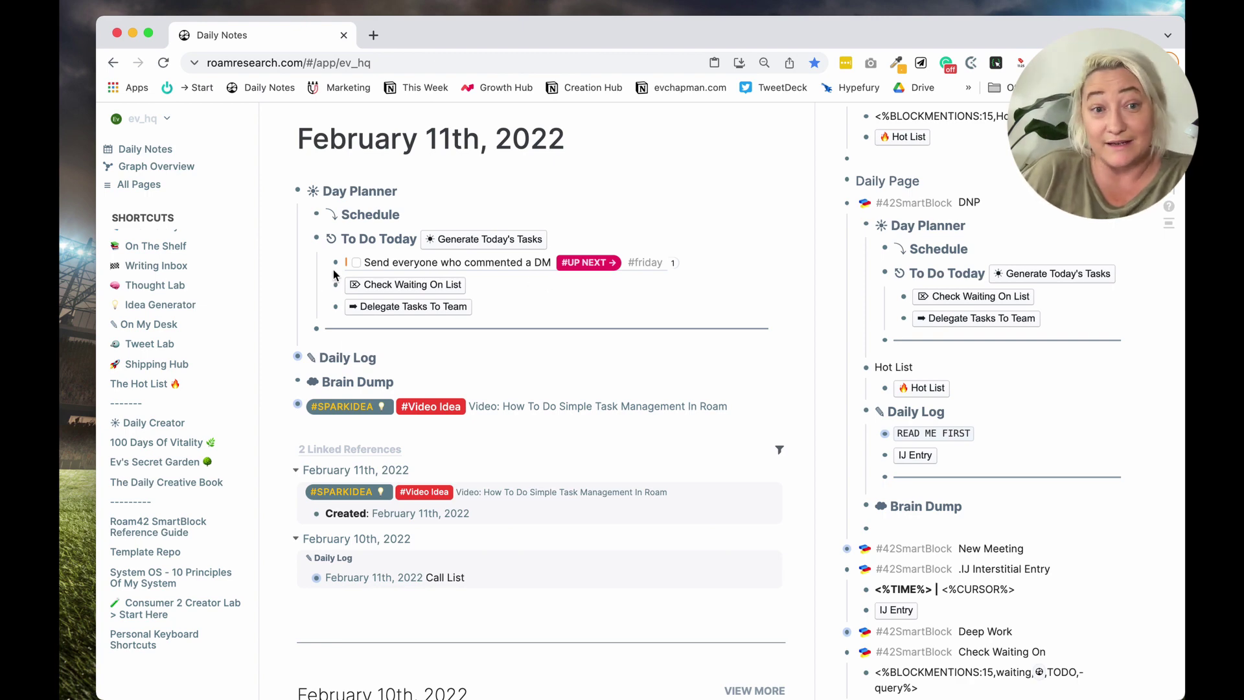
# - Check off the 'Send everyone who commented a DM' task under To Do Today on the February 11th note
pyautogui.click(356, 263)
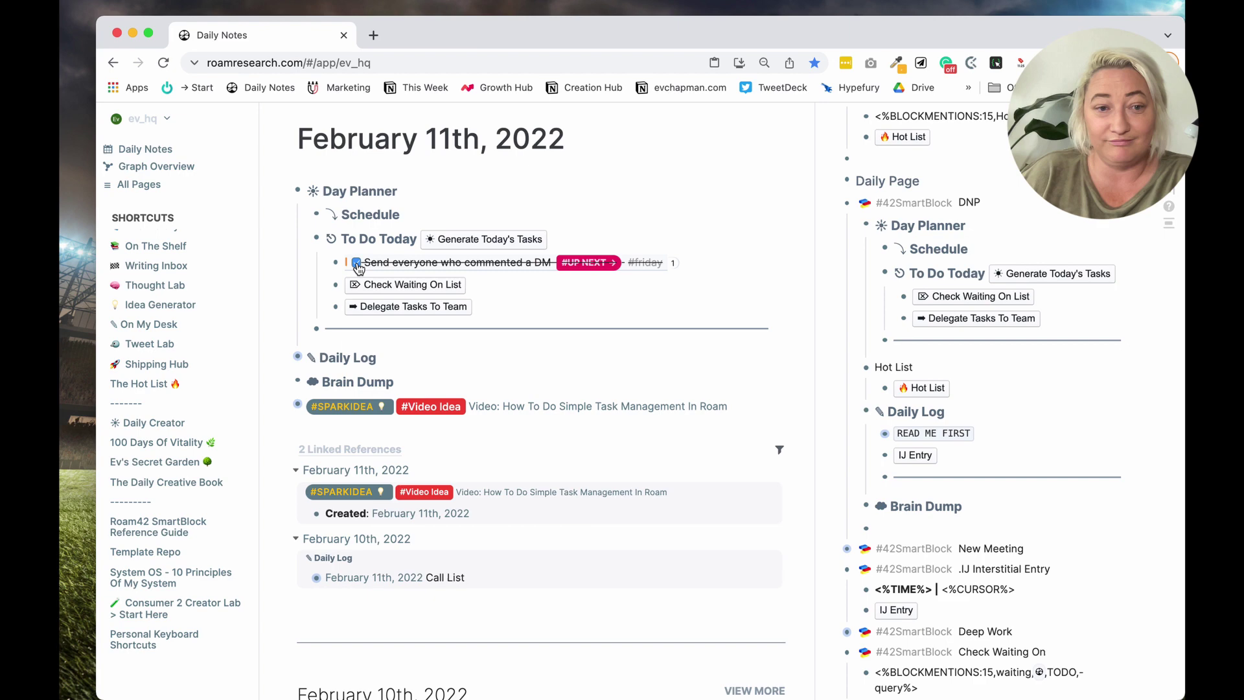